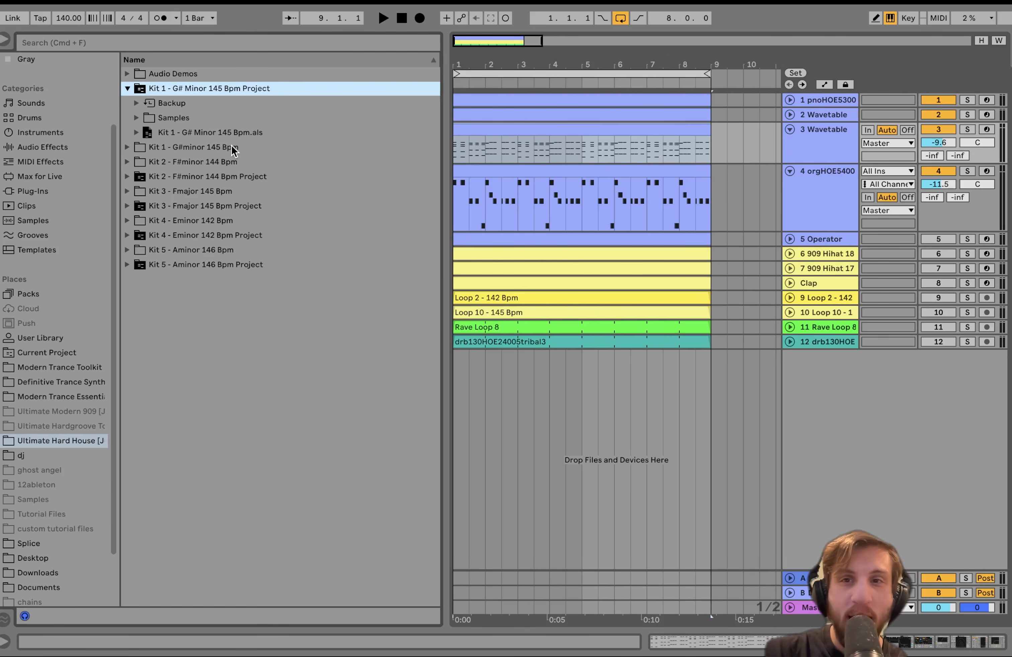
# Step: Open the track 3 Wavetable clip in the note editor and turn on note preview while playing it
pyautogui.doubleClick(527, 126)
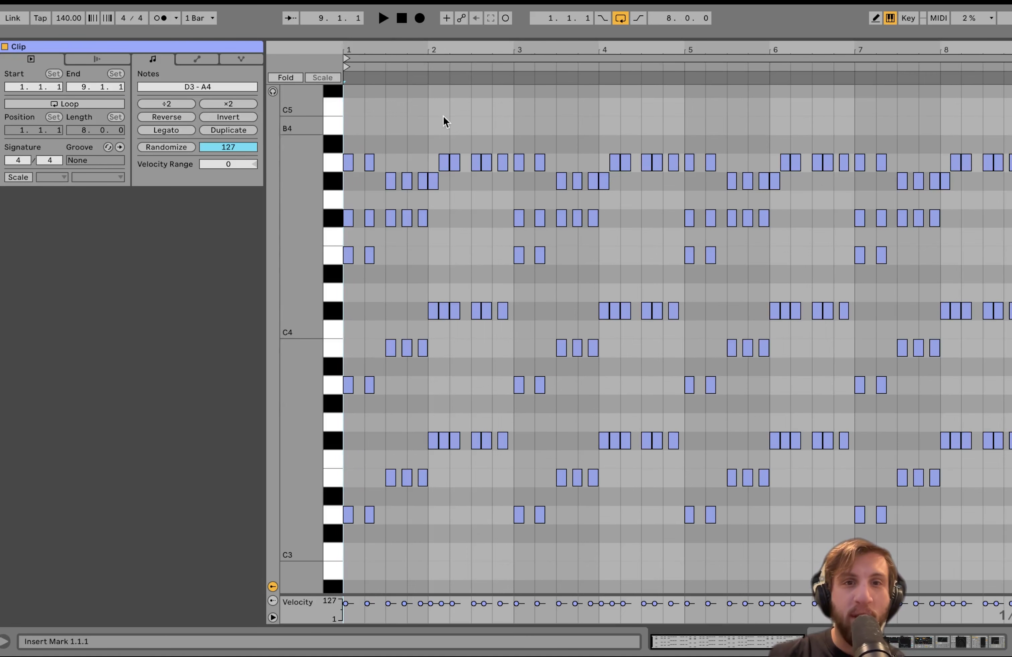
pyautogui.press('space')
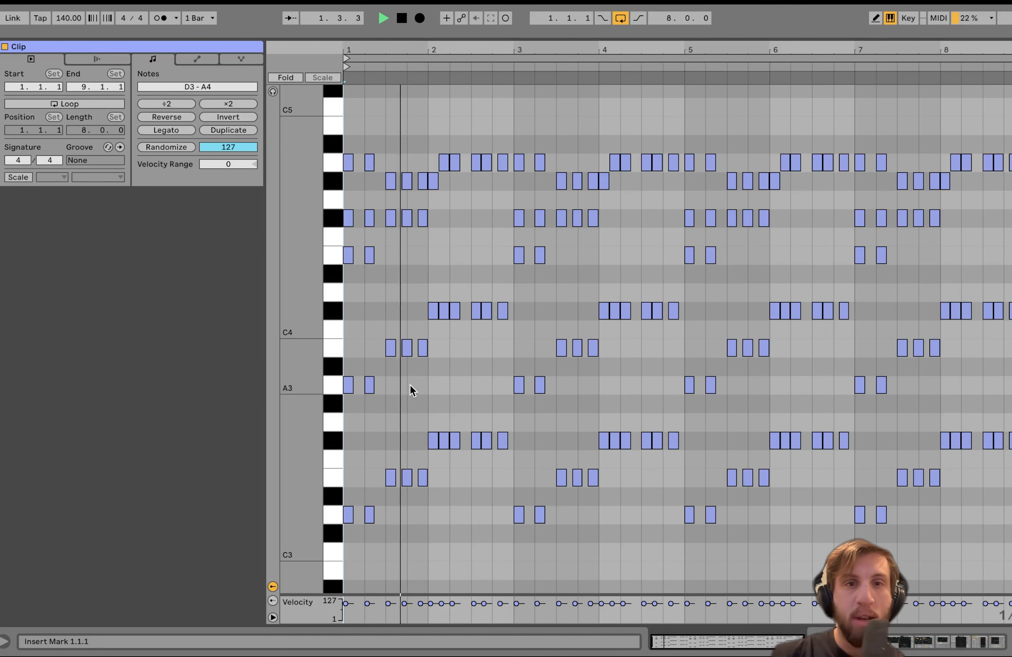
pyautogui.click(273, 91)
pyautogui.press('space')
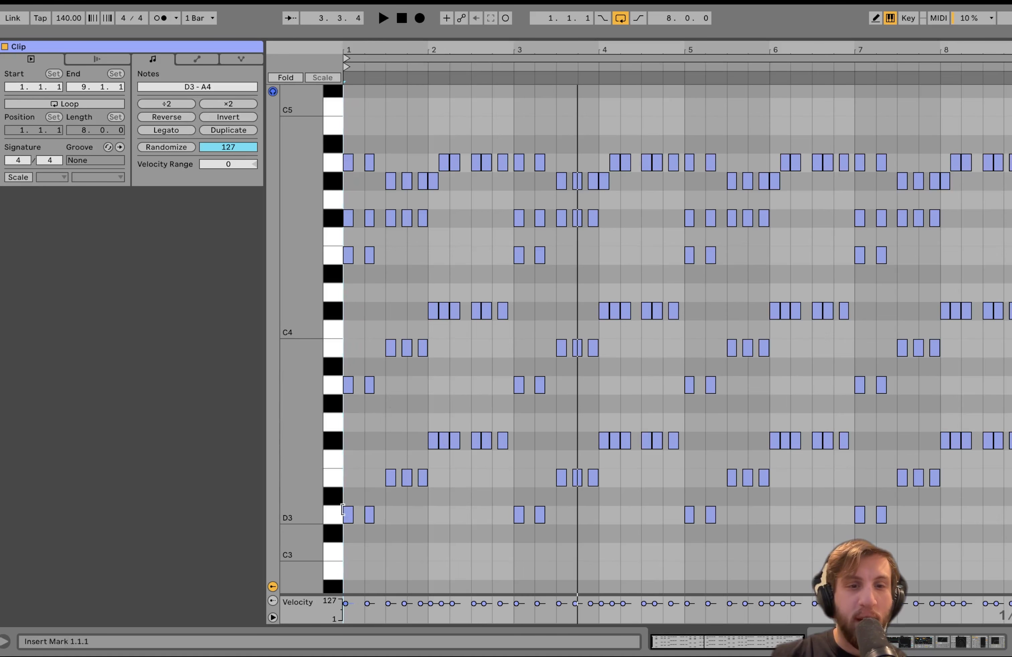
# Step: Select the lower-octave notes from D3 to C#4 near the start of the clip and play the passage
pyautogui.moveTo(354, 552); pyautogui.dragTo(460, 284)
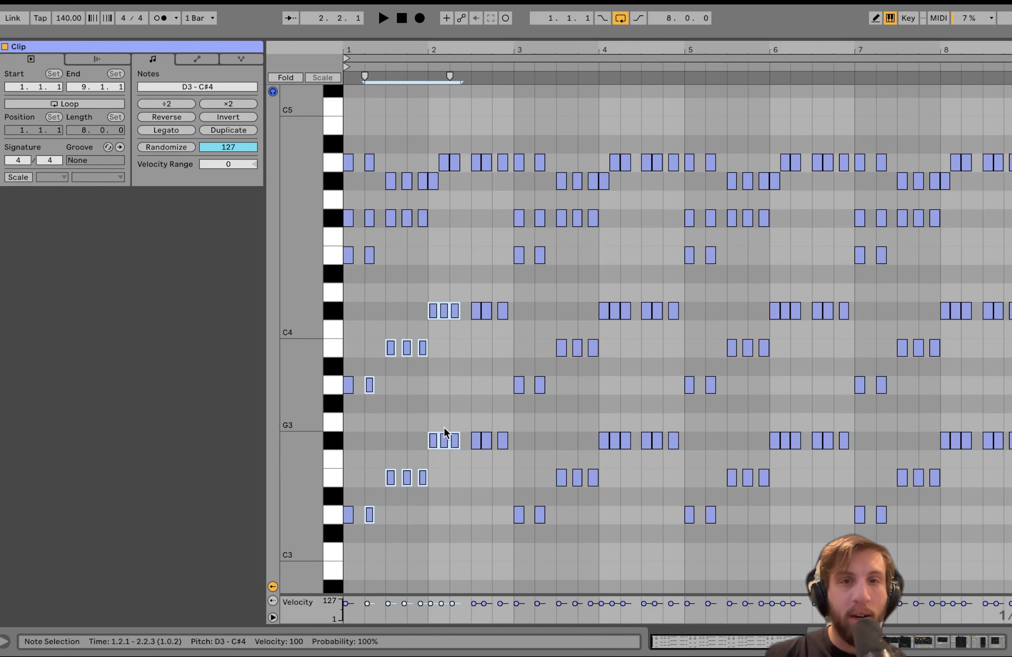
pyautogui.press('space')
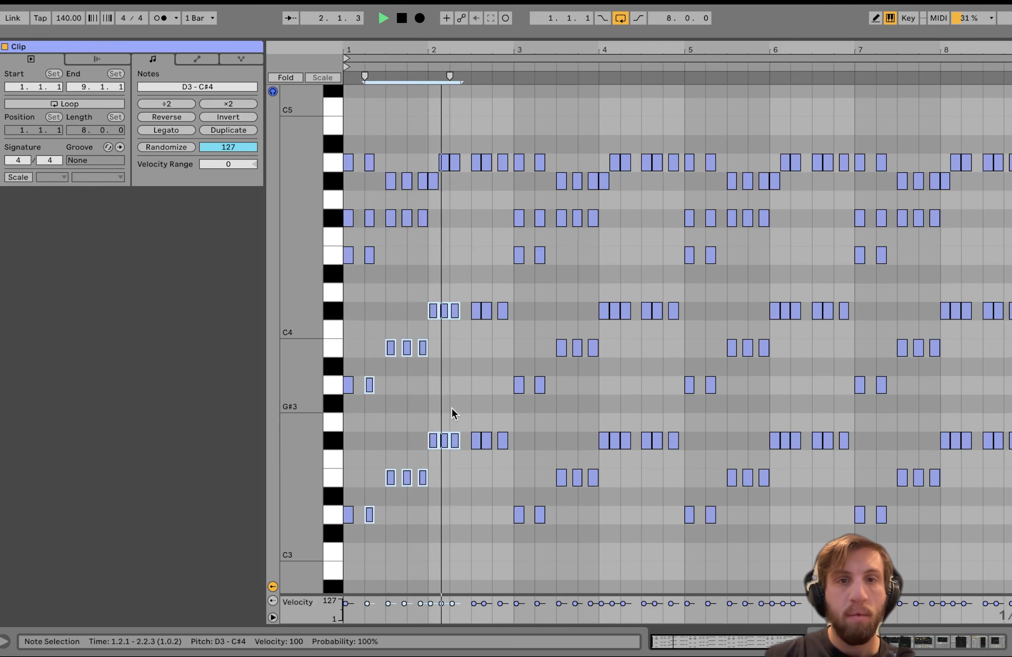
pyautogui.press('space')
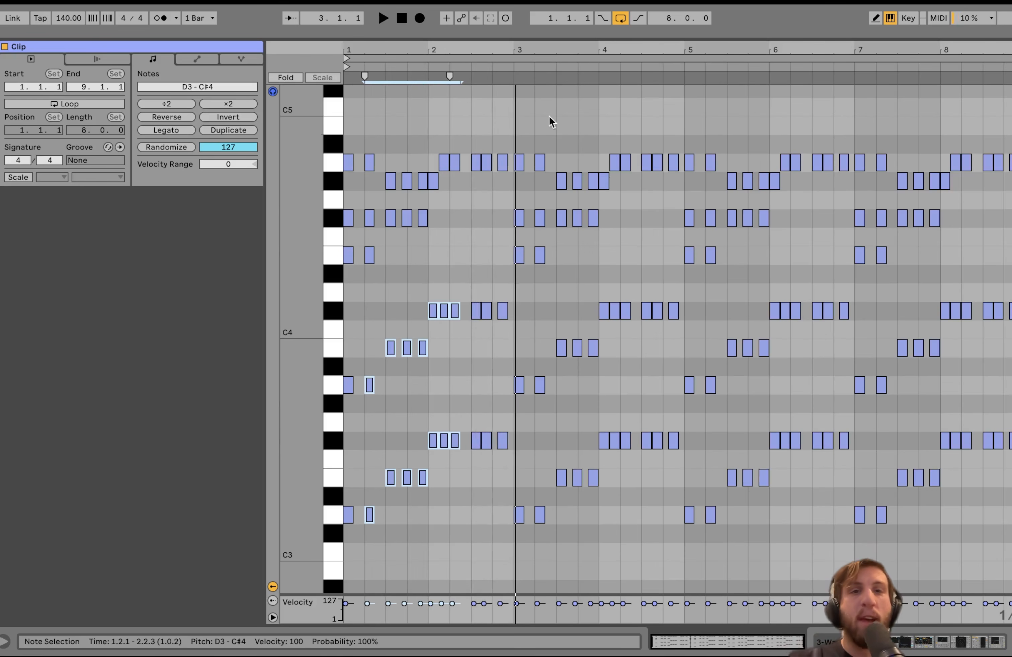
# Step: Examine the upper chord notes by selecting the A4, F#4 and E4 groups in the first two bars and playing the clip
pyautogui.moveTo(377, 203); pyautogui.dragTo(453, 162)
pyautogui.press('space')
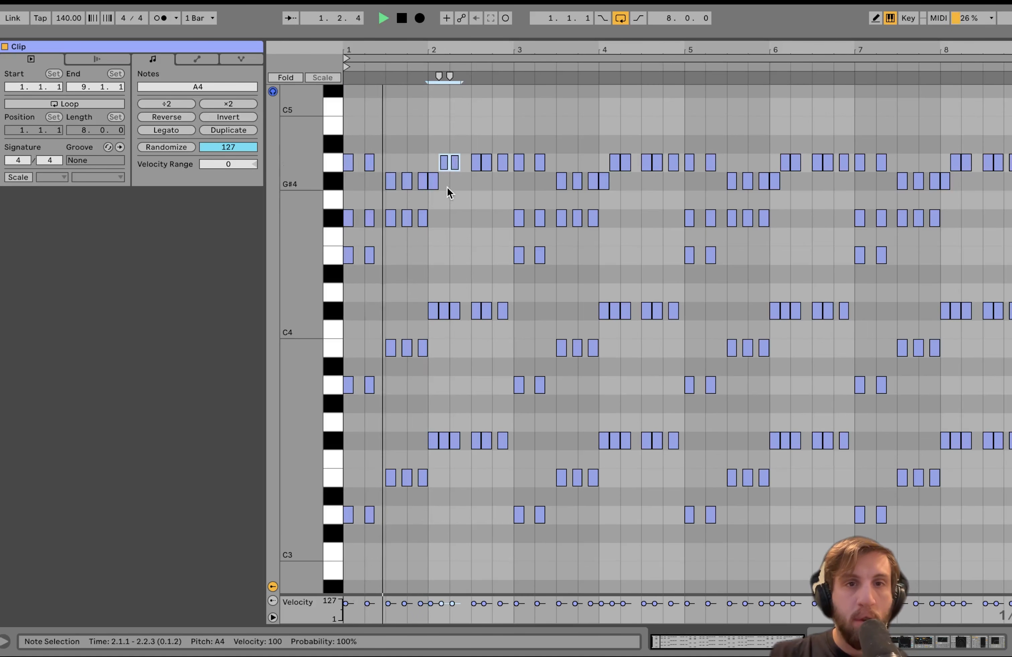
pyautogui.press('space')
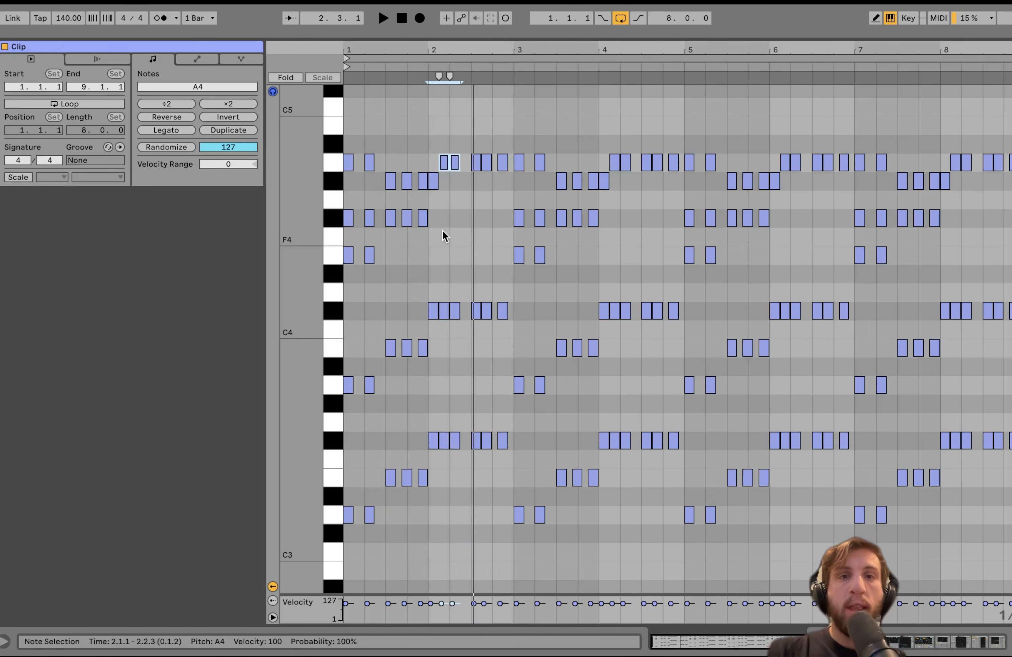
pyautogui.moveTo(385, 165); pyautogui.dragTo(343, 162)
pyautogui.moveTo(438, 205); pyautogui.dragTo(384, 217)
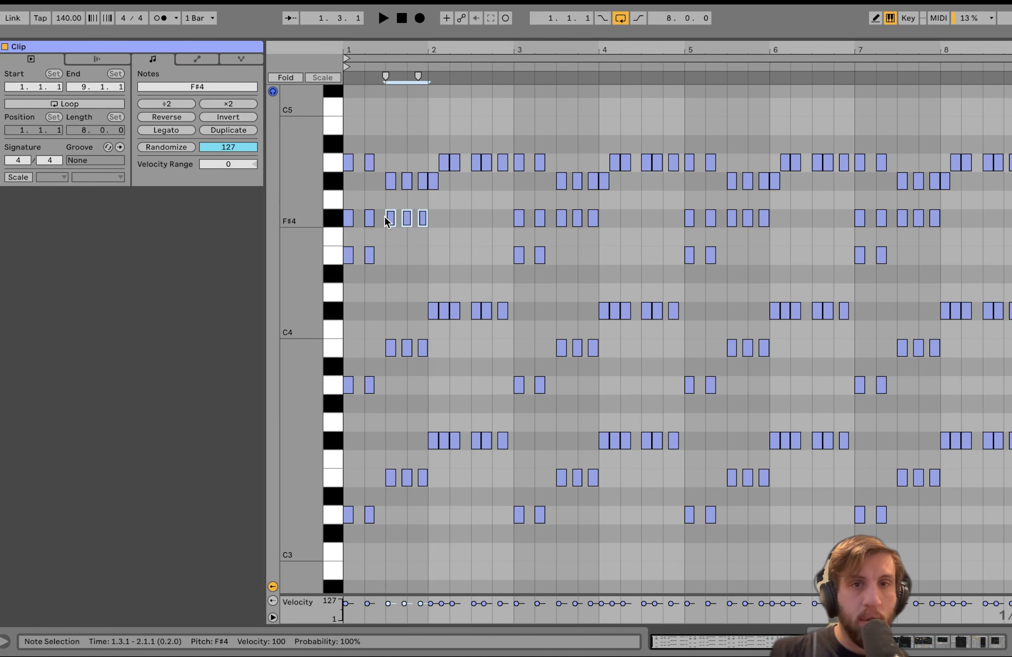
pyautogui.moveTo(388, 261); pyautogui.dragTo(322, 252)
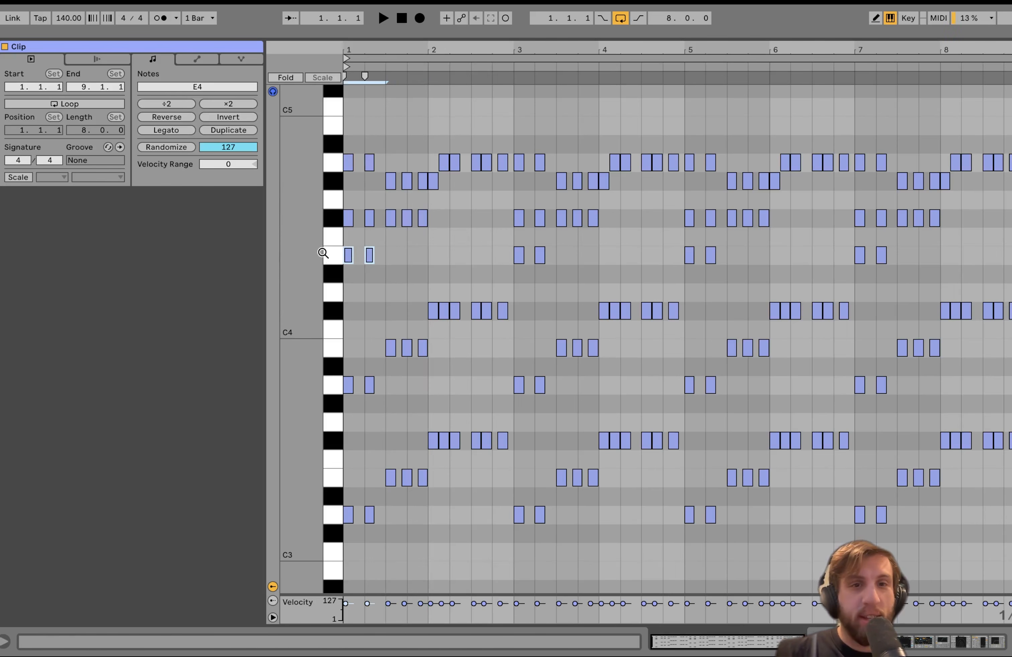
pyautogui.press('space')
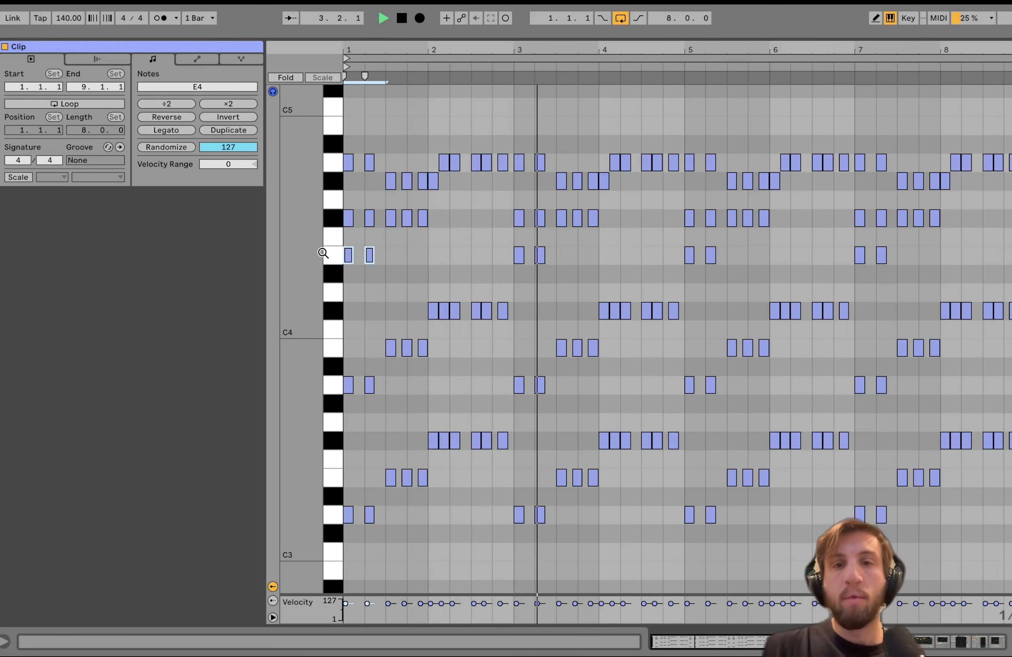
pyautogui.press('space')
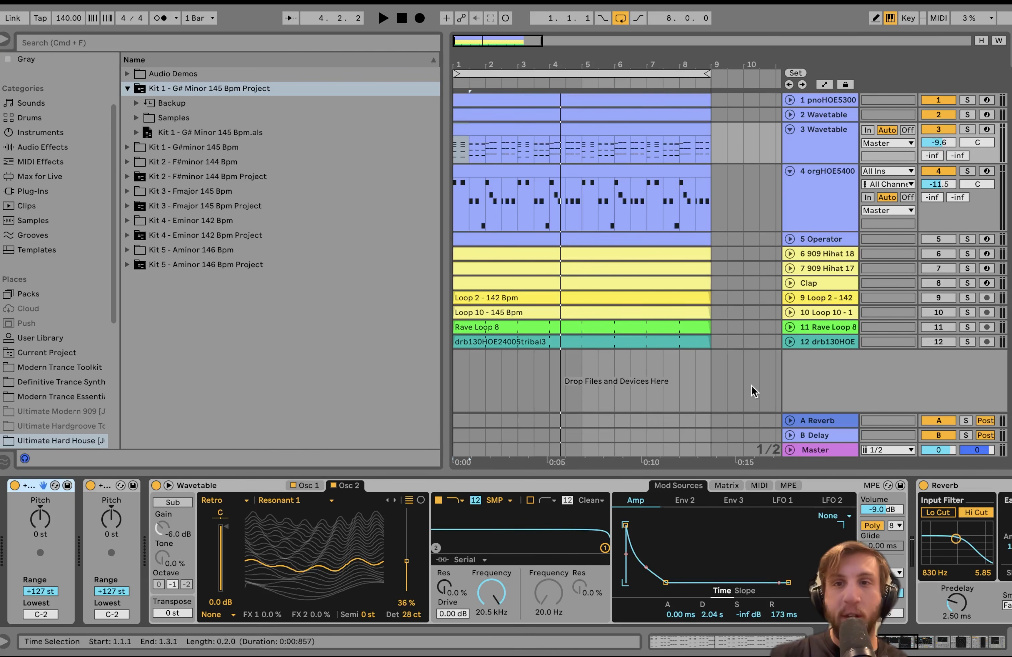
# Step: Solo the orgHOE5400 track, play its MIDI clip in the note editor, and return to its devices
pyautogui.click(967, 171)
pyautogui.press('space')
pyautogui.click(834, 200)
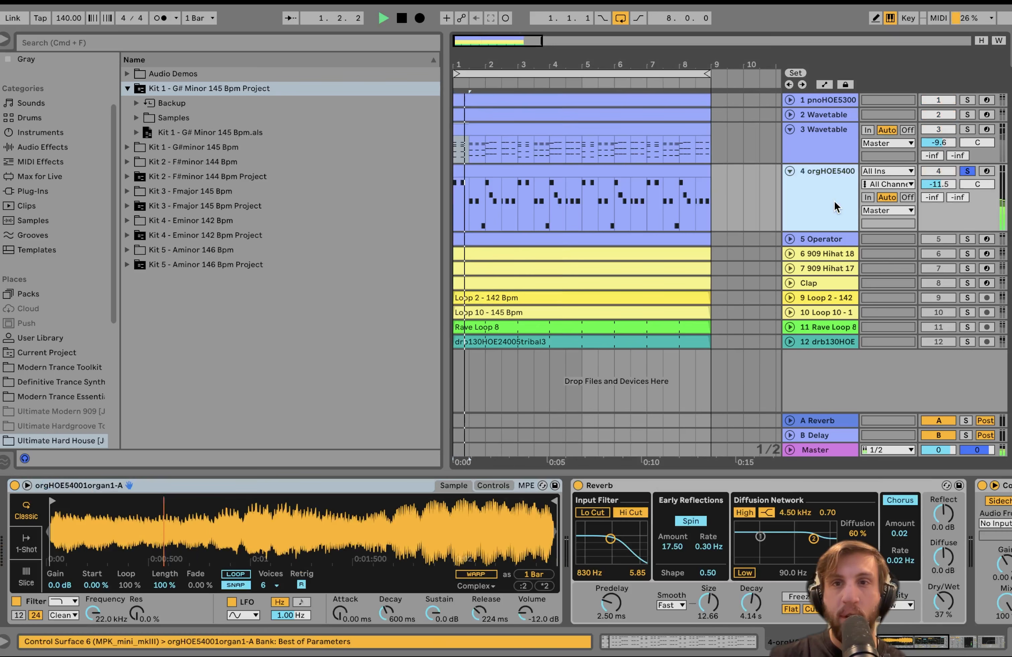
pyautogui.doubleClick(628, 172)
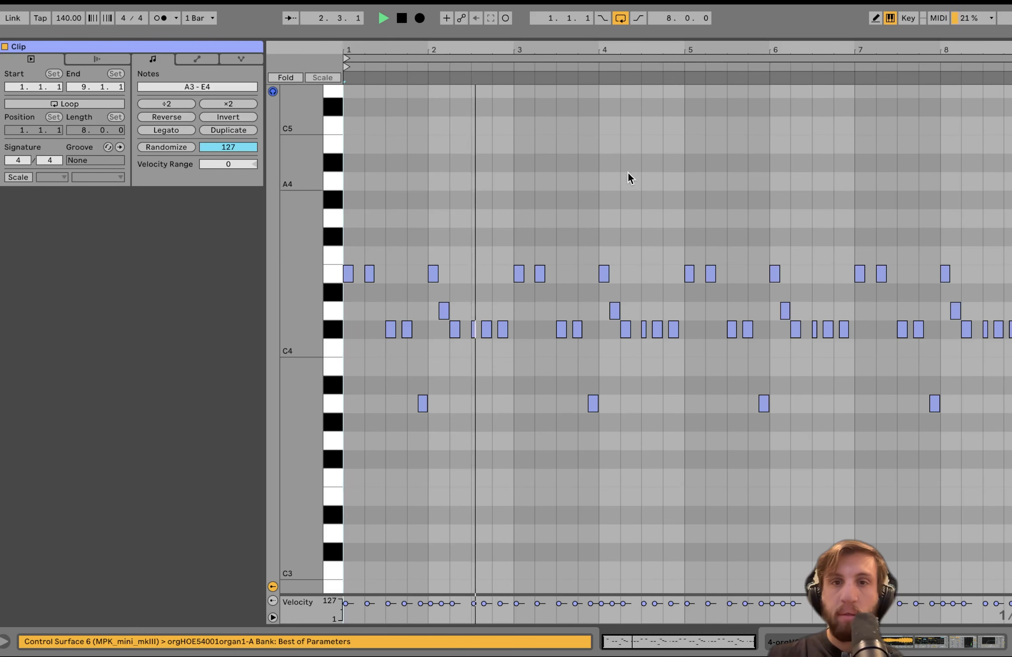
pyautogui.press('space')
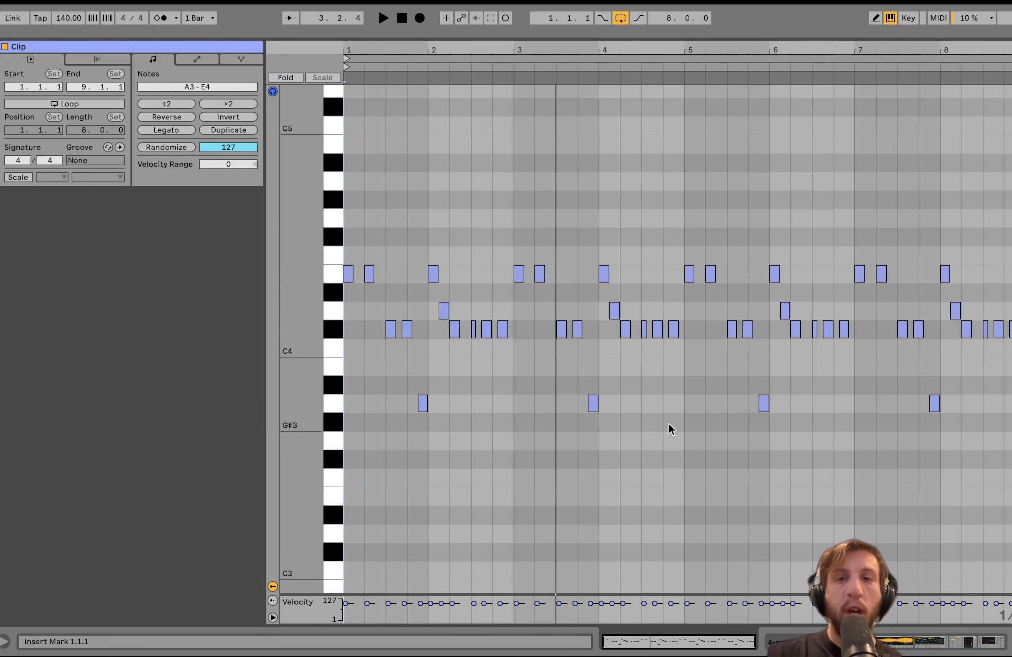
pyautogui.click(908, 647)
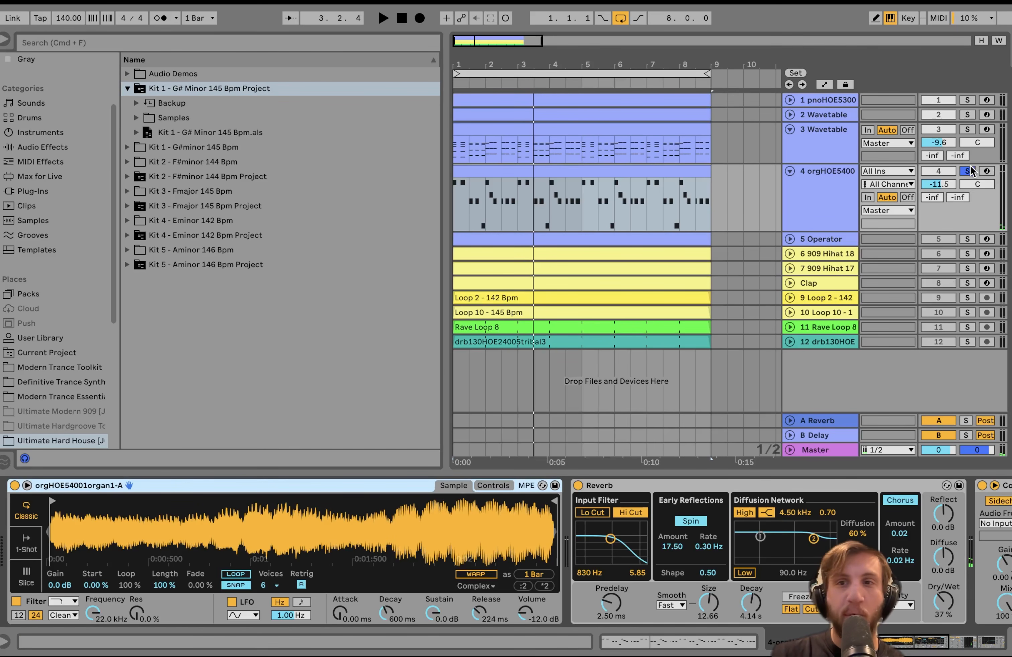
# Step: Select the Wavetable clip on track 3 and play it together with all the other tracks
pyautogui.click(509, 166)
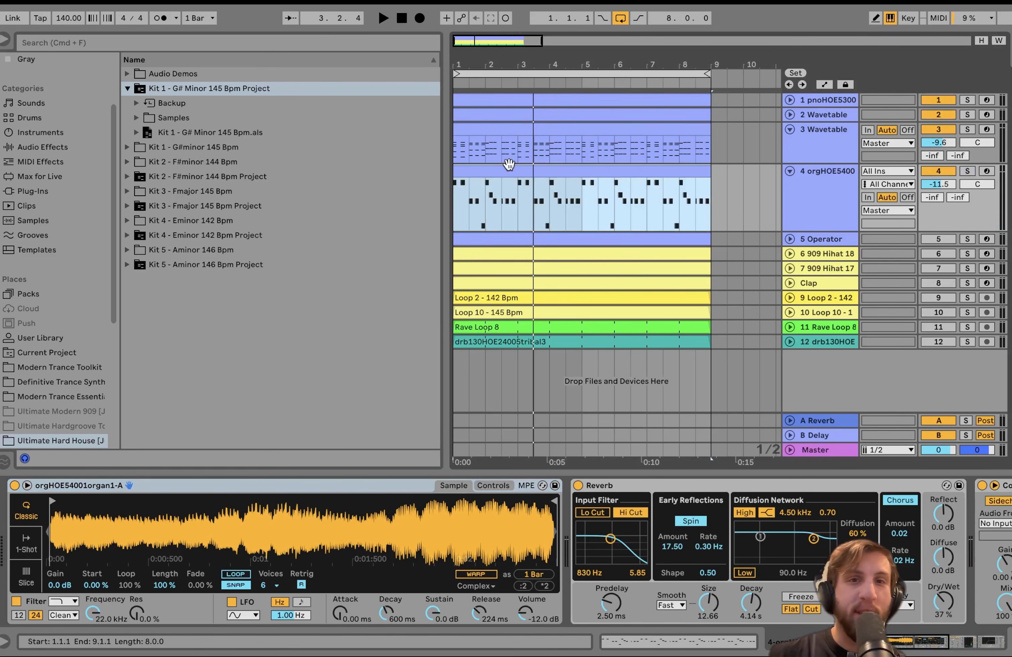
pyautogui.click(472, 126)
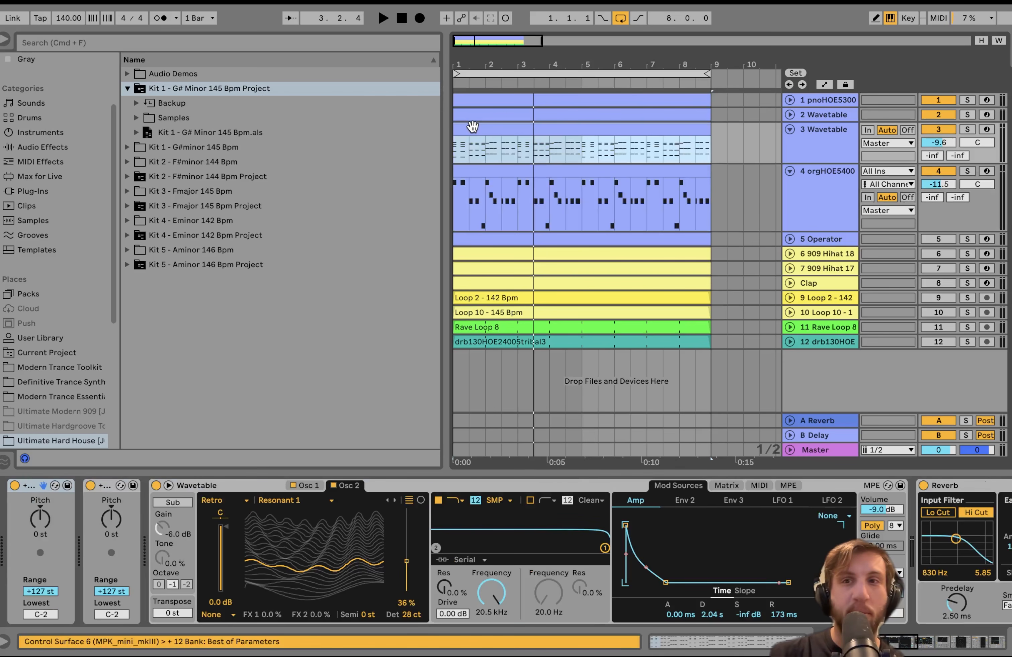
pyautogui.press('space')
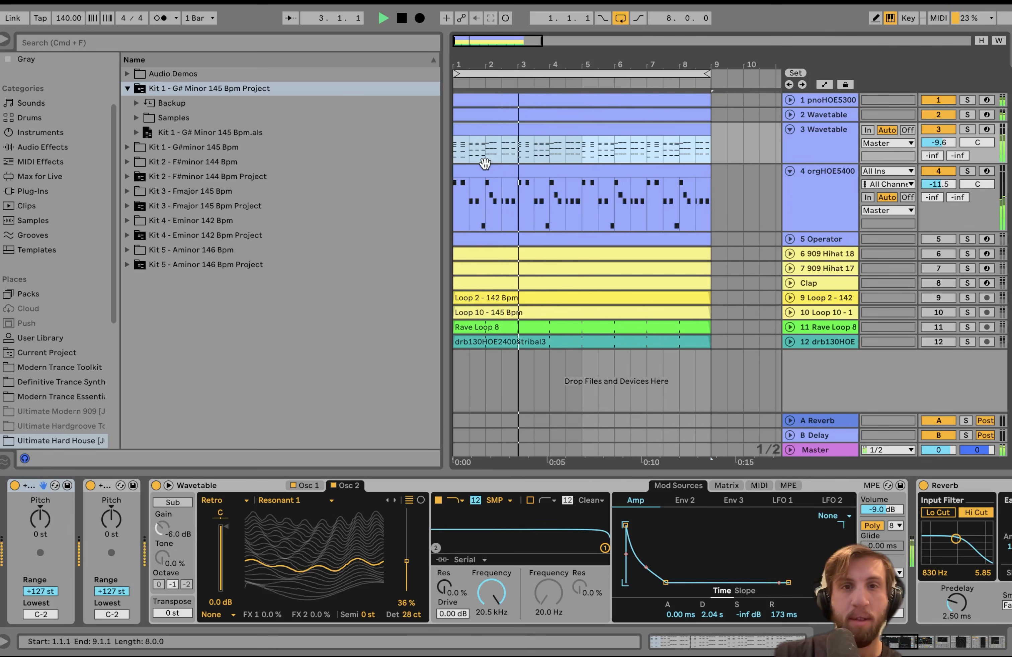
pyautogui.press('space')
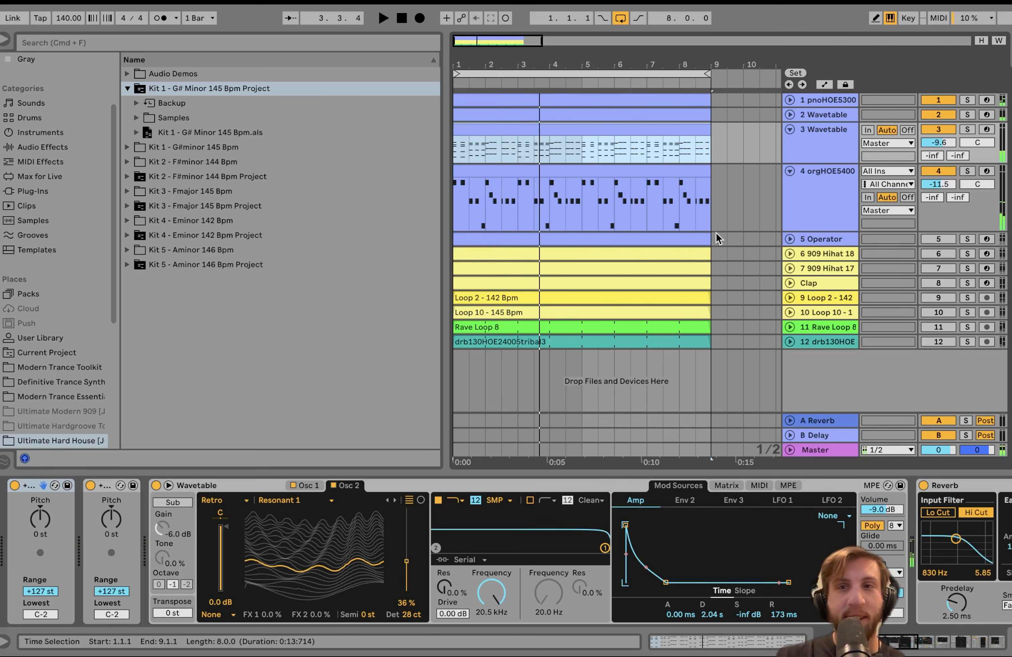
# Step: Solo the track 3 Wavetable and play it on its own
pyautogui.click(967, 130)
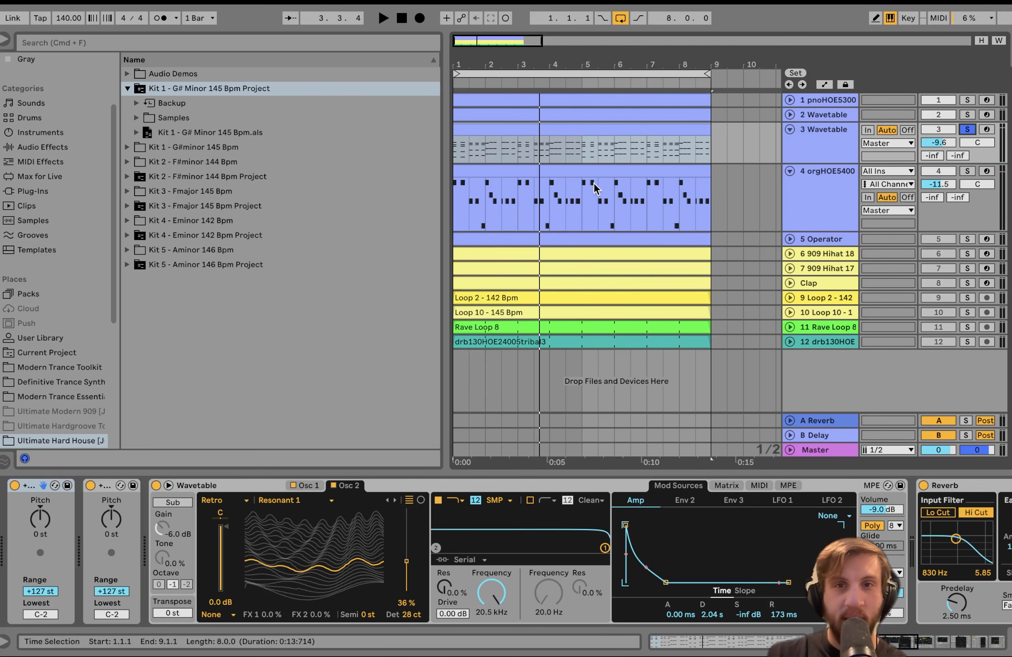
pyautogui.press('space')
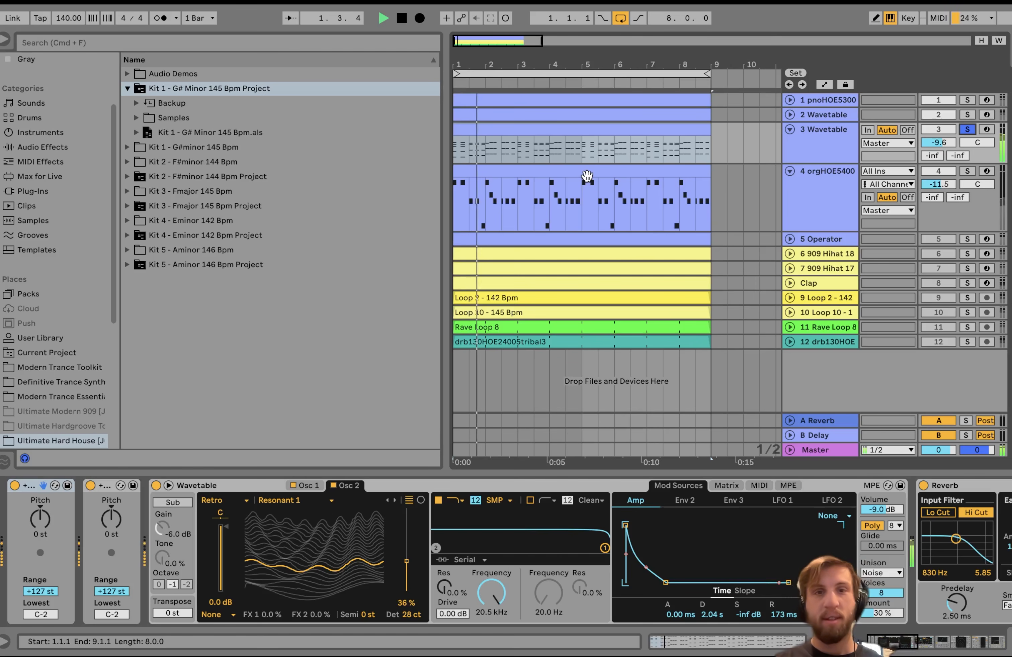
pyautogui.press('space')
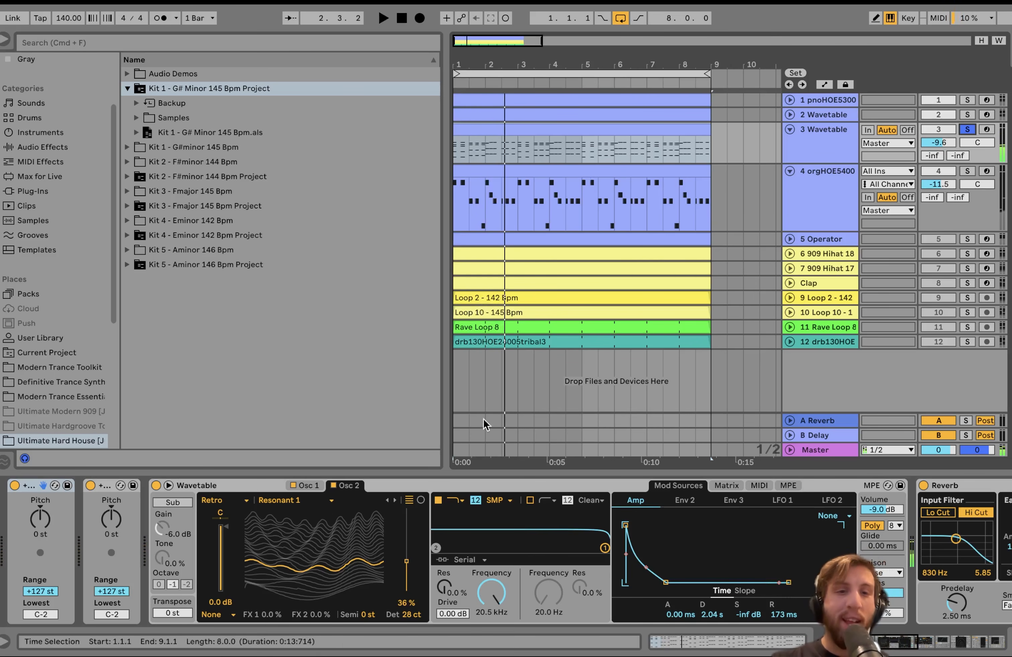
# Step: Show the Wavetable's oscillator 1 and play the soloed track to examine its Modern Sweep 1 waveform
pyautogui.click(314, 487)
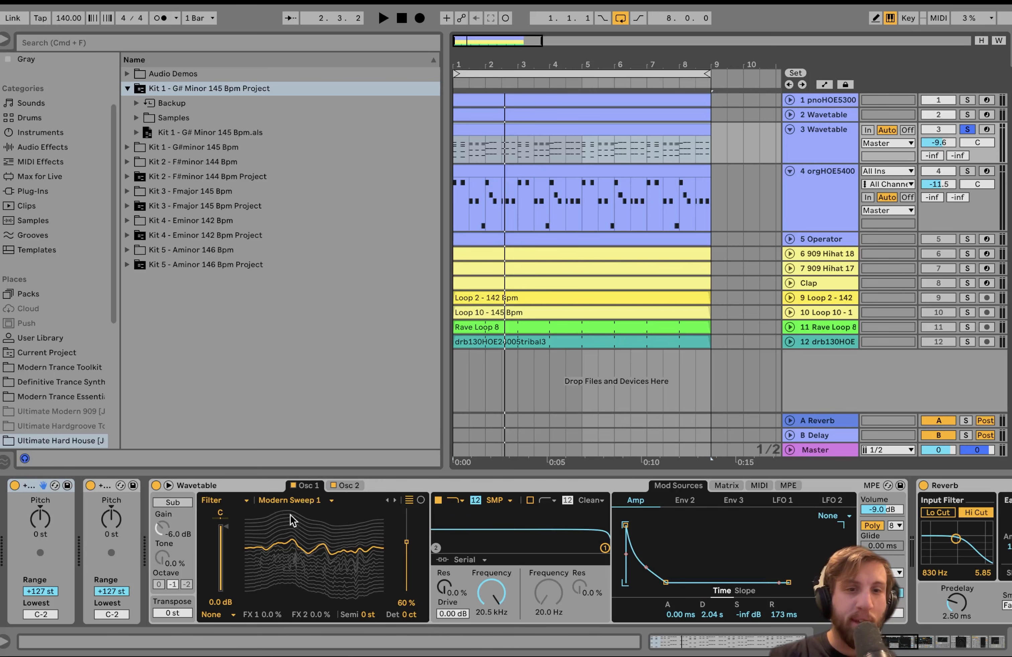
pyautogui.press('space')
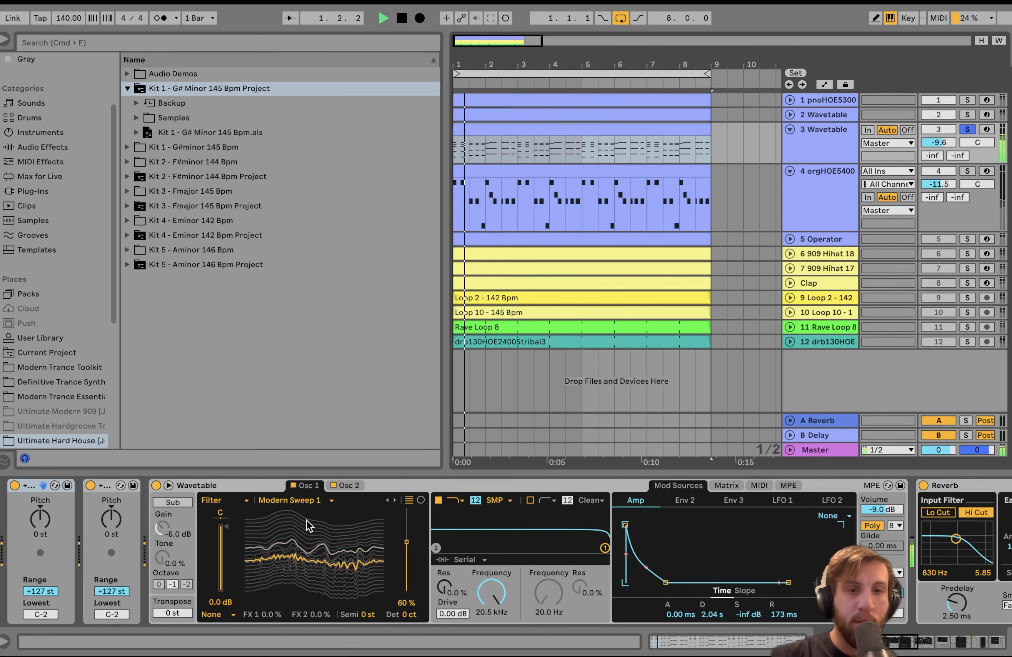
pyautogui.press('space')
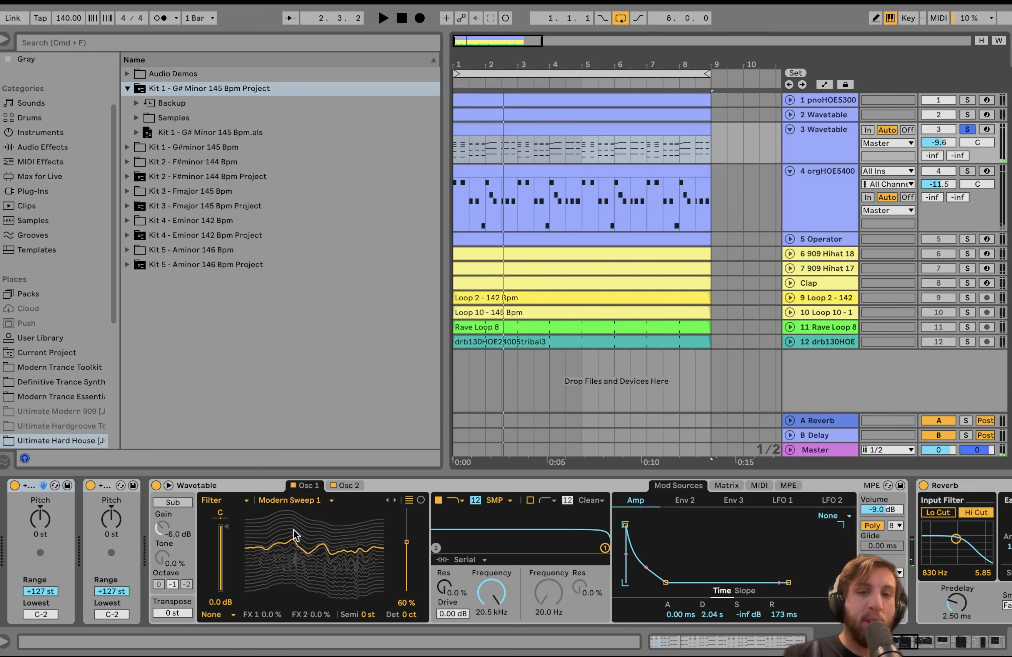
# Step: Show oscillator 2 and switch off oscillator 1 to hear the Resonant 1 waveform alone
pyautogui.click(339, 485)
pyautogui.click(291, 485)
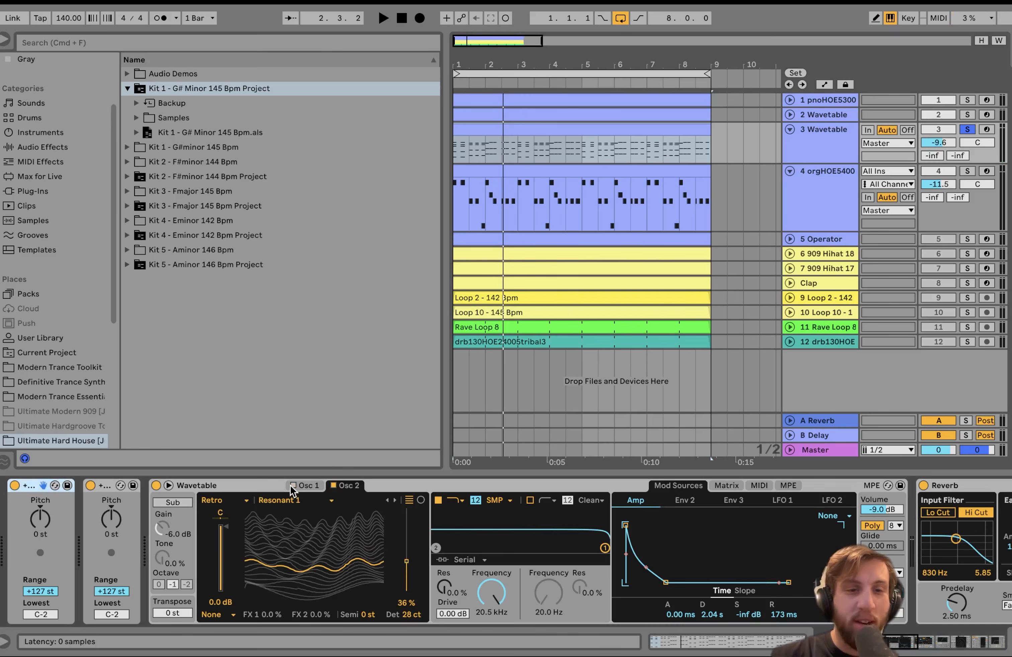
pyautogui.press('space')
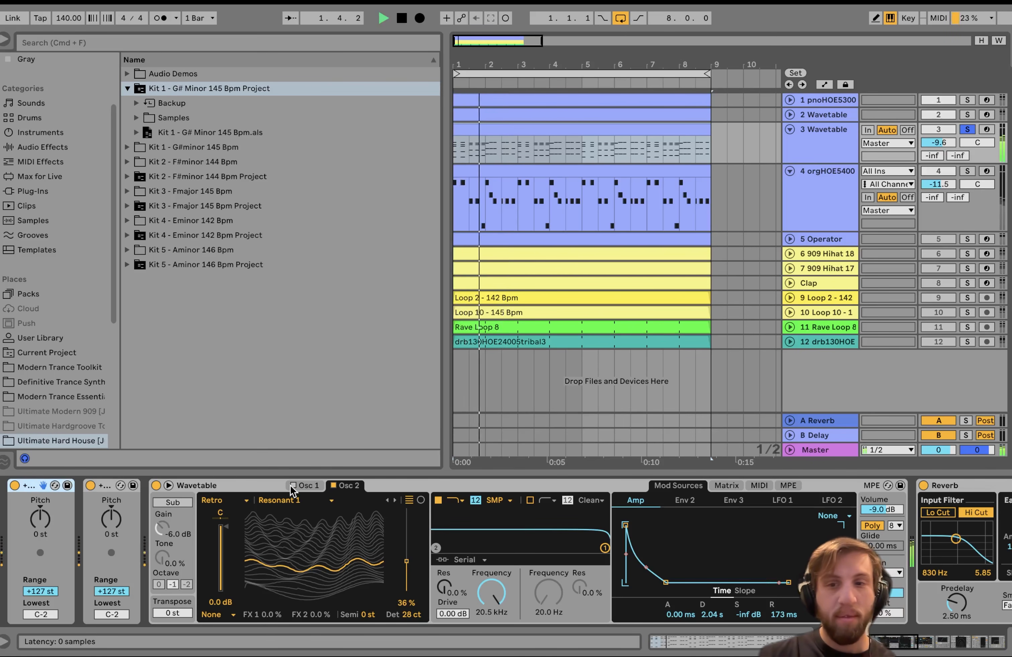
pyautogui.press('space')
# Step: Adjust the Wavetable amp envelope's release to 129 ms while the track plays
pyautogui.hscroll(3, 802, 576)
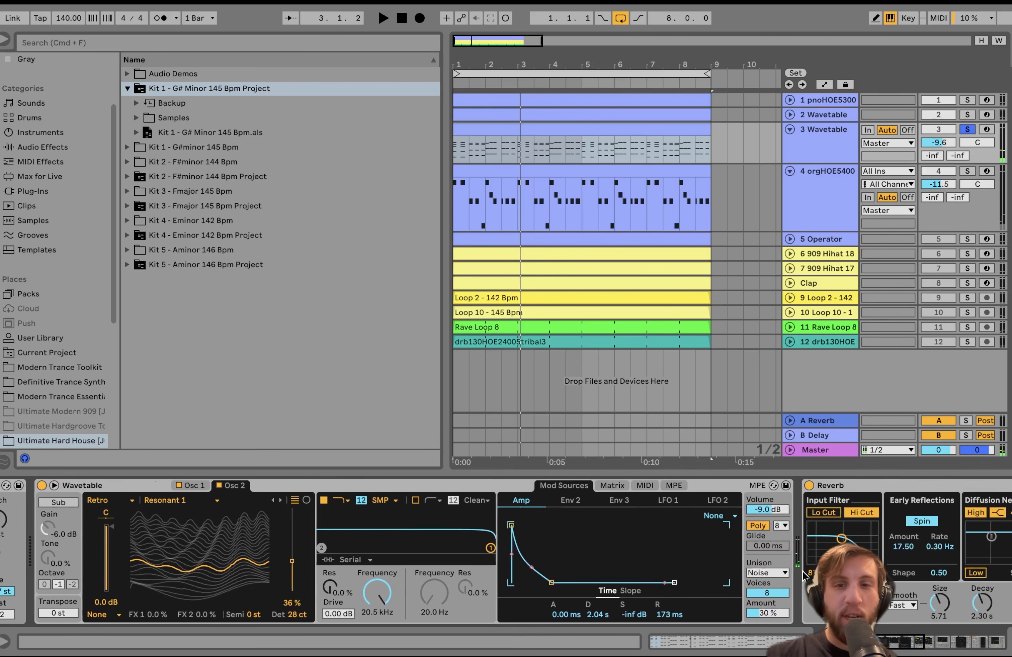
pyautogui.press('space')
pyautogui.moveTo(681, 587); pyautogui.dragTo(682, 582)
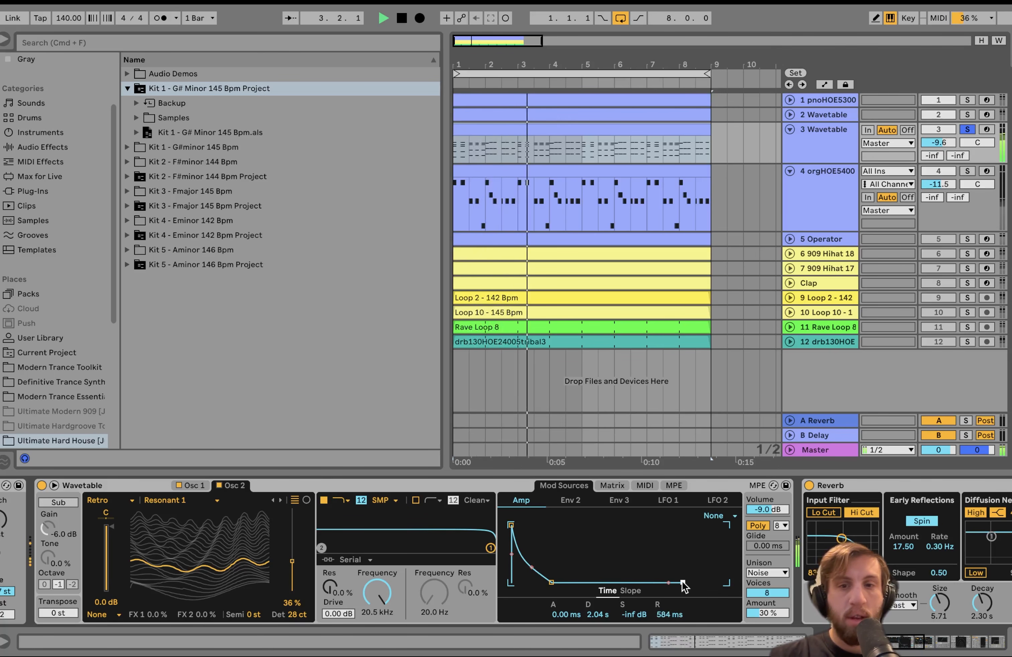
pyautogui.press('space')
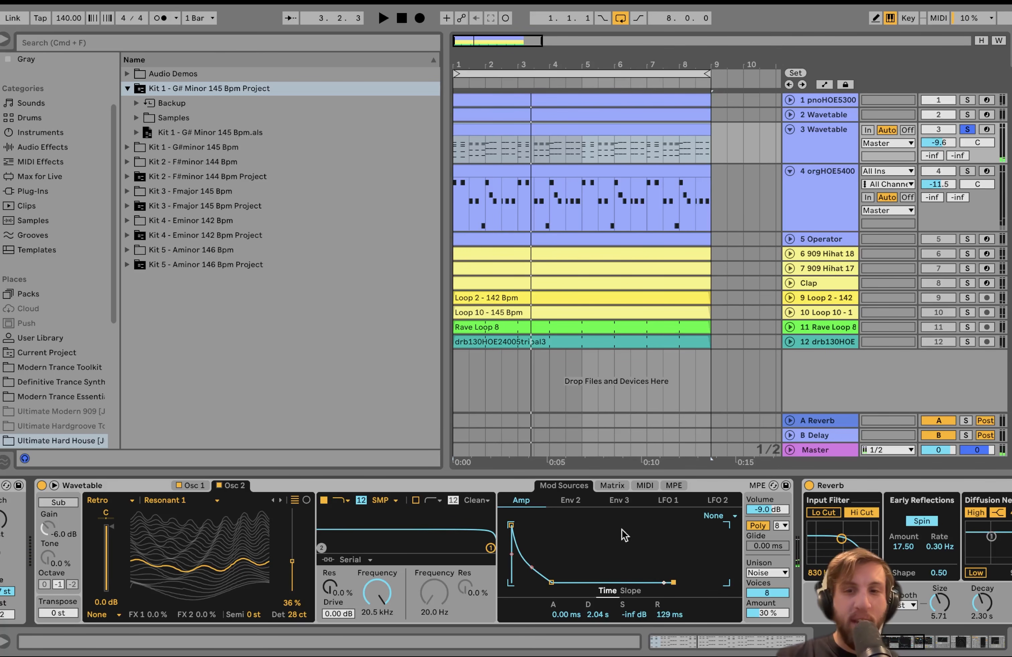
# Step: Try the Wavetable's Classic unison mode with the amount at 100 % during playback
pyautogui.hscroll(5, 635, 627)
pyautogui.press('space')
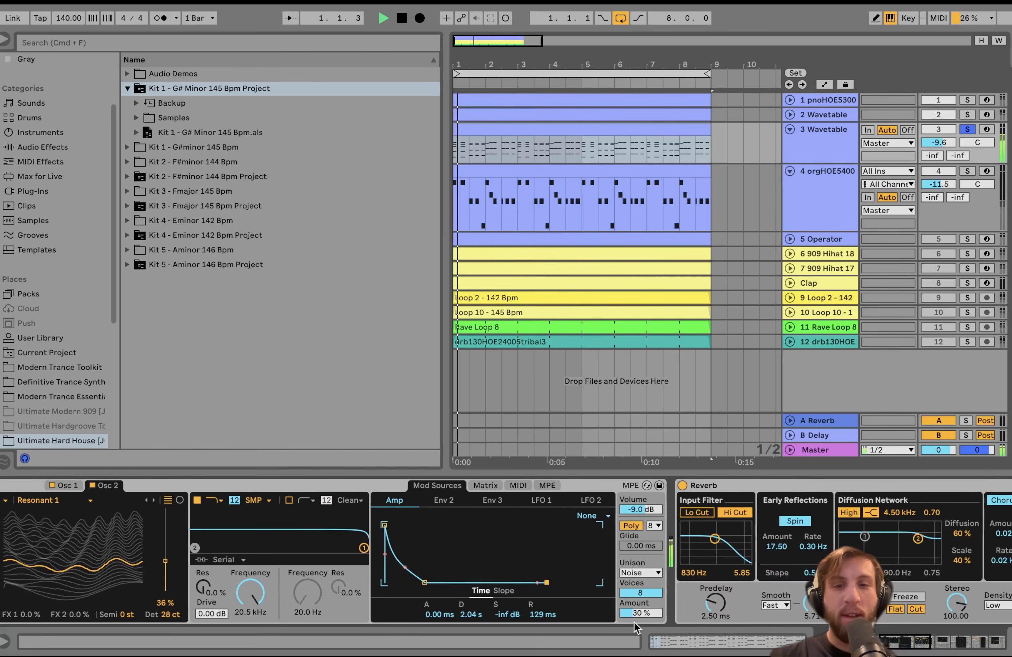
pyautogui.click(627, 576)
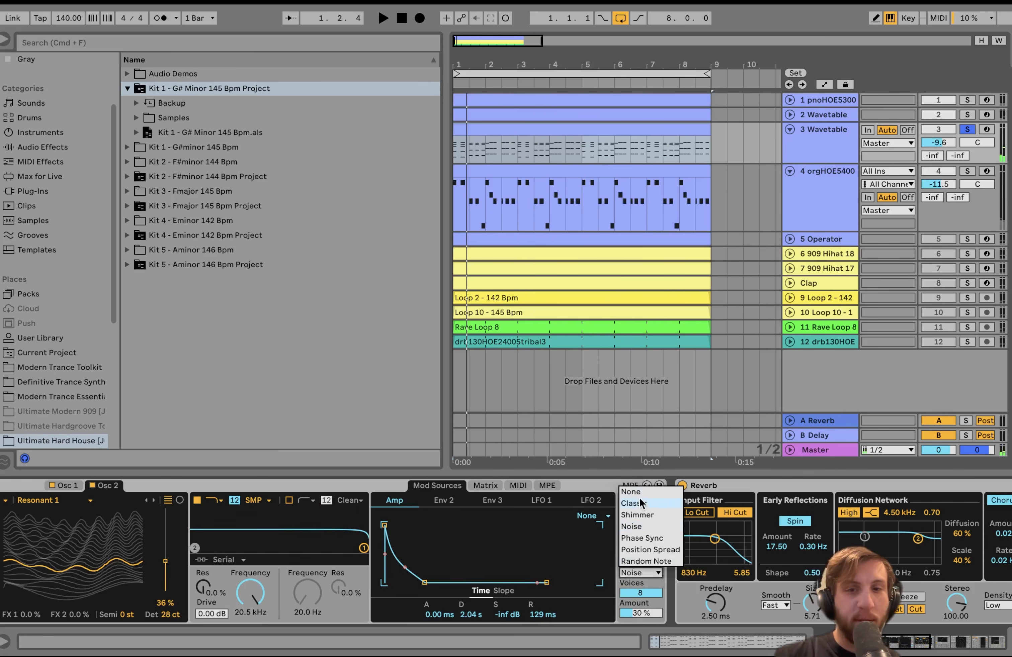
pyautogui.click(636, 503)
pyautogui.moveTo(641, 612); pyautogui.dragTo(640, 588)
# Step: Set the Wavetable's unison mode to Noise with the amount at 33 % and play the result
pyautogui.click(636, 573)
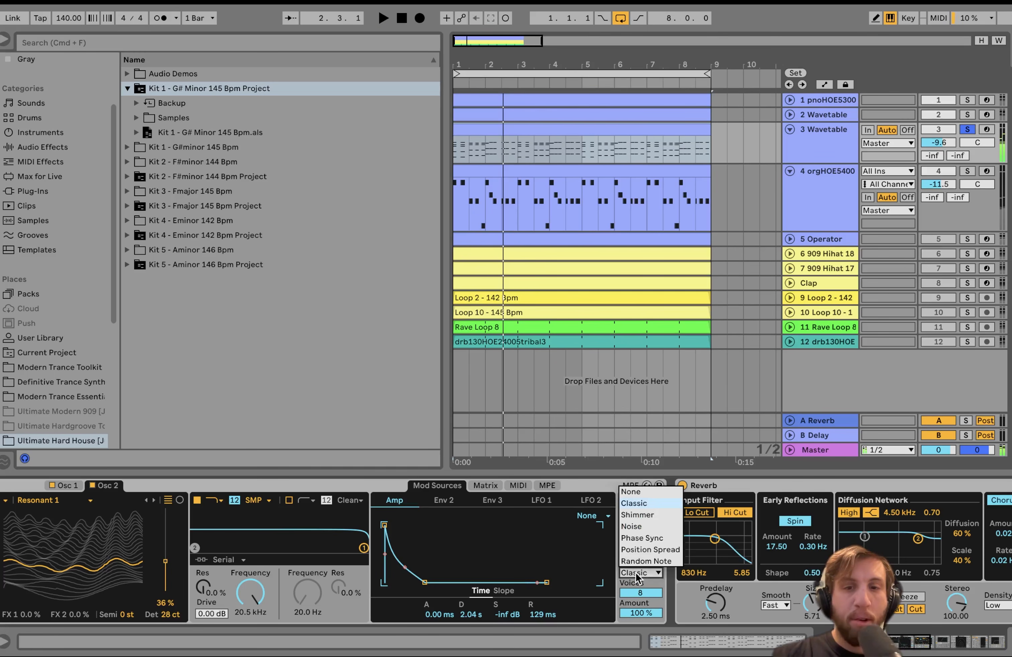
pyautogui.click(635, 530)
pyautogui.moveTo(642, 625)
pyautogui.mouseDown()
pyautogui.moveTo(642, 651)
pyautogui.moveTo(640, 609)
pyautogui.mouseUp()
pyautogui.press('space')
pyautogui.press('space')
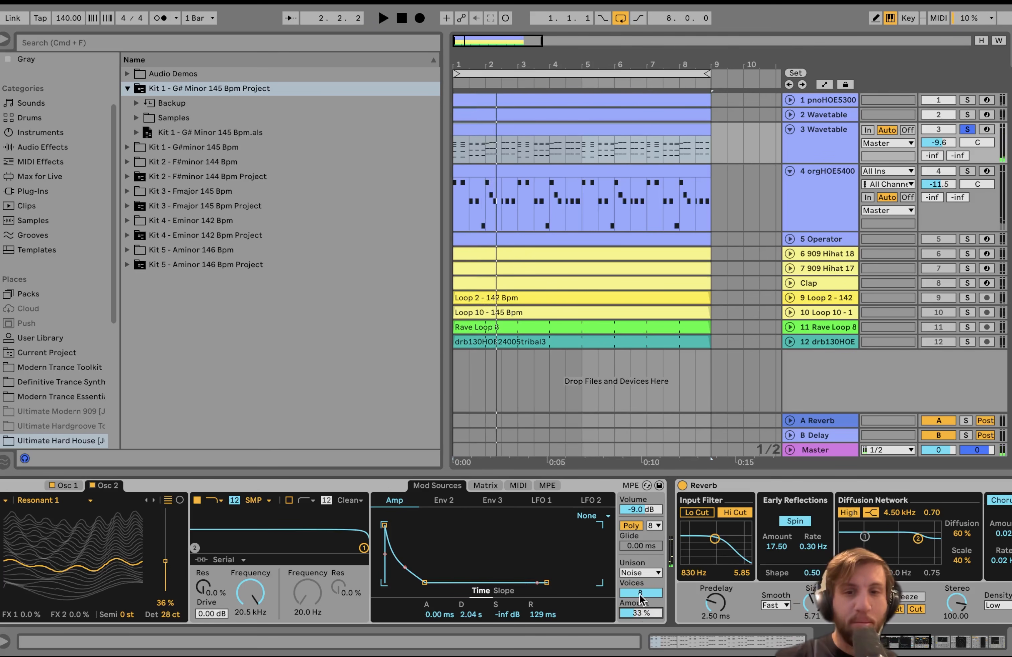
# Step: Adjust the Wavetable's unison amount and replay the track to hear it
pyautogui.press('space')
pyautogui.moveTo(639, 616)
pyautogui.mouseDown()
pyautogui.moveTo(639, 638)
pyautogui.moveTo(639, 614)
pyautogui.mouseUp()
pyautogui.press('space')
# Step: Delete the switched-off Echo that sits after the Saturator in track 3's effect chain
pyautogui.hscroll(6, 692, 536)
pyautogui.hscroll(10, 691, 539)
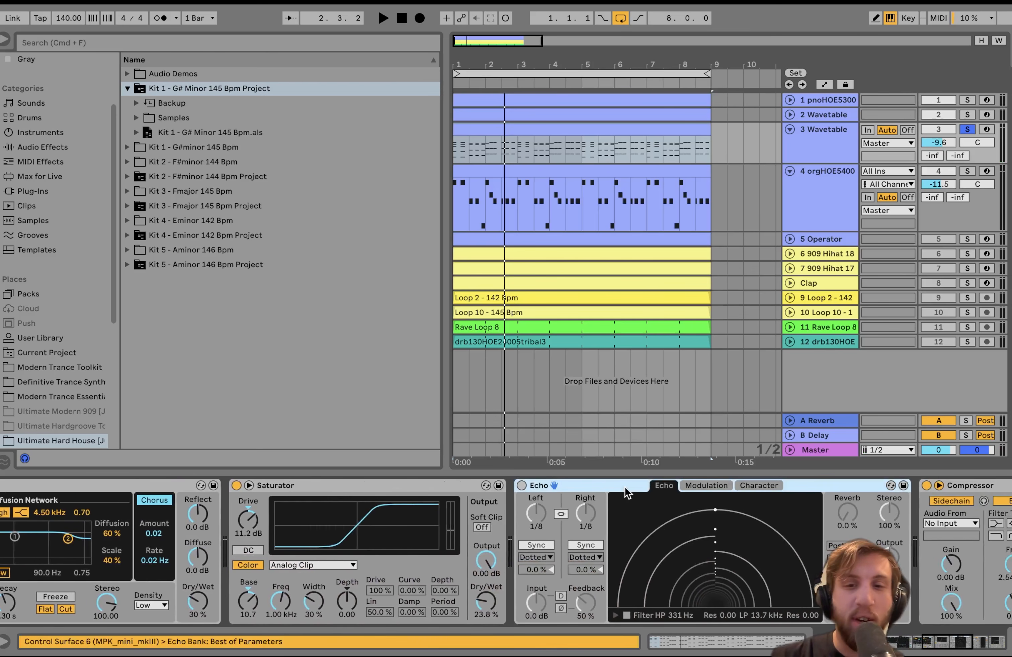
pyautogui.press('Delete')
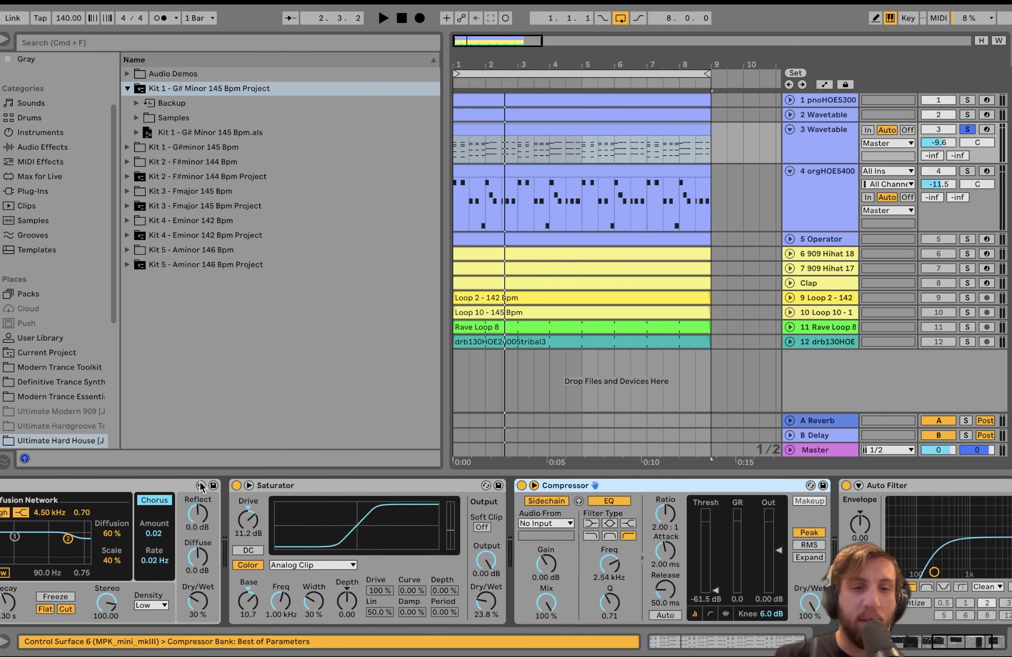
# Step: Play the sound with the Saturator bypassed and switched back on, and show the Compressor and Auto Filter that follow it
pyautogui.click(236, 486)
pyautogui.press('space')
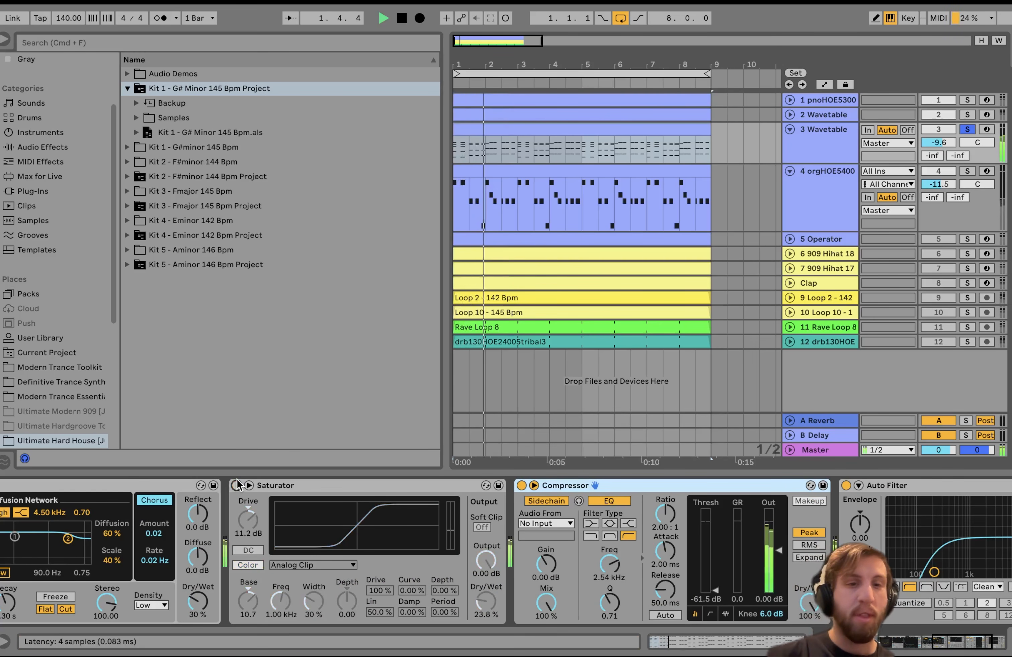
pyautogui.click(236, 485)
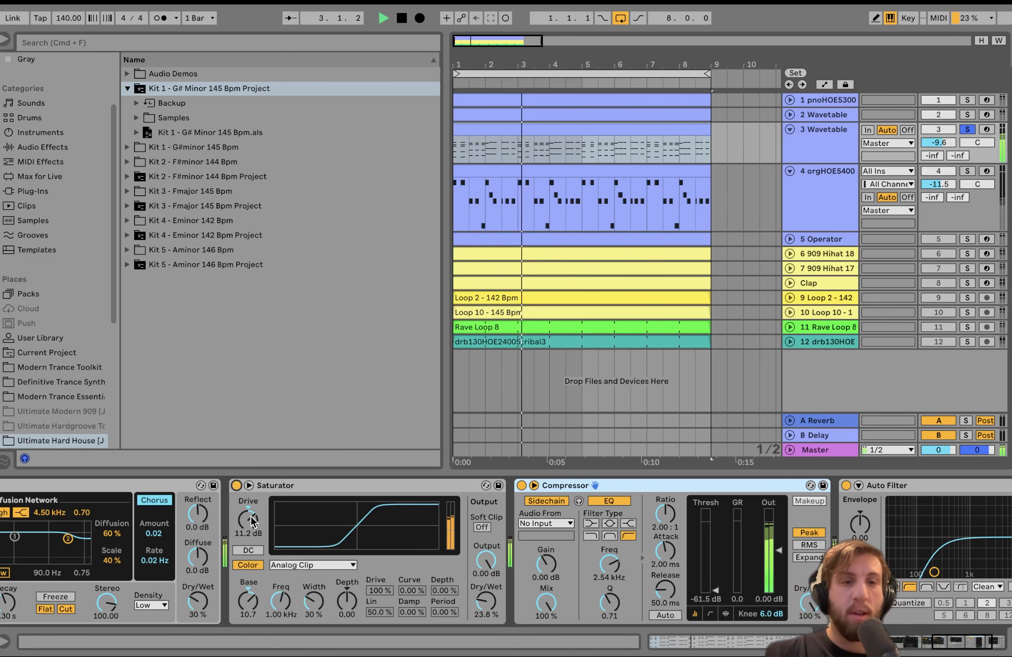
pyautogui.press('space')
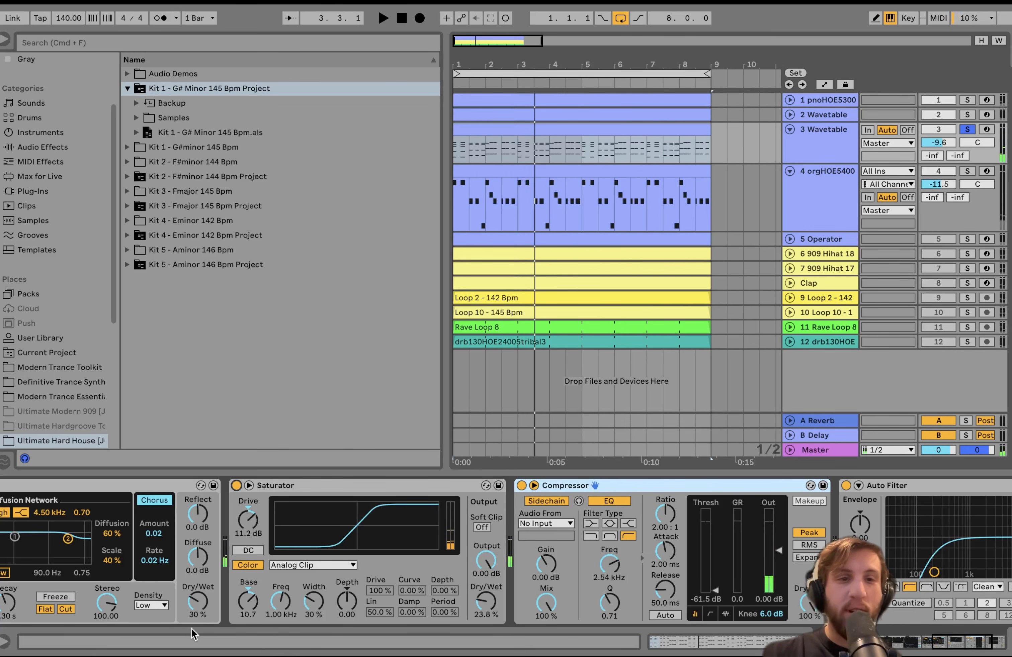
pyautogui.hscroll(5, 384, 555)
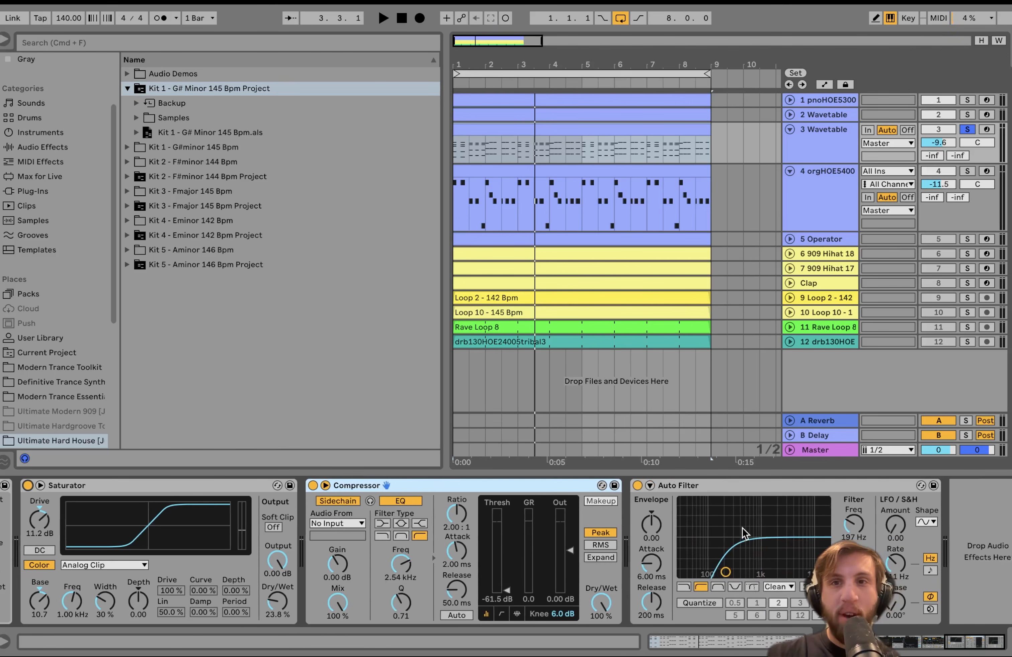
# Step: Solo the track 2 Wavetable, play it, and expand its track so the MIDI notes and devices show
pyautogui.click(967, 115)
pyautogui.press('space')
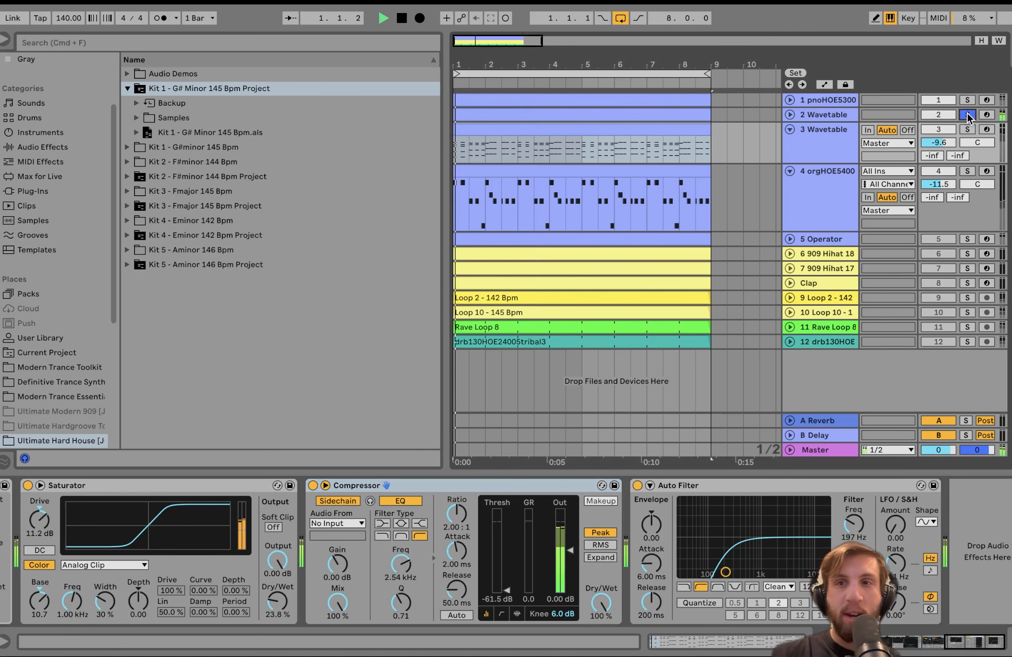
pyautogui.click(806, 115)
pyautogui.click(790, 115)
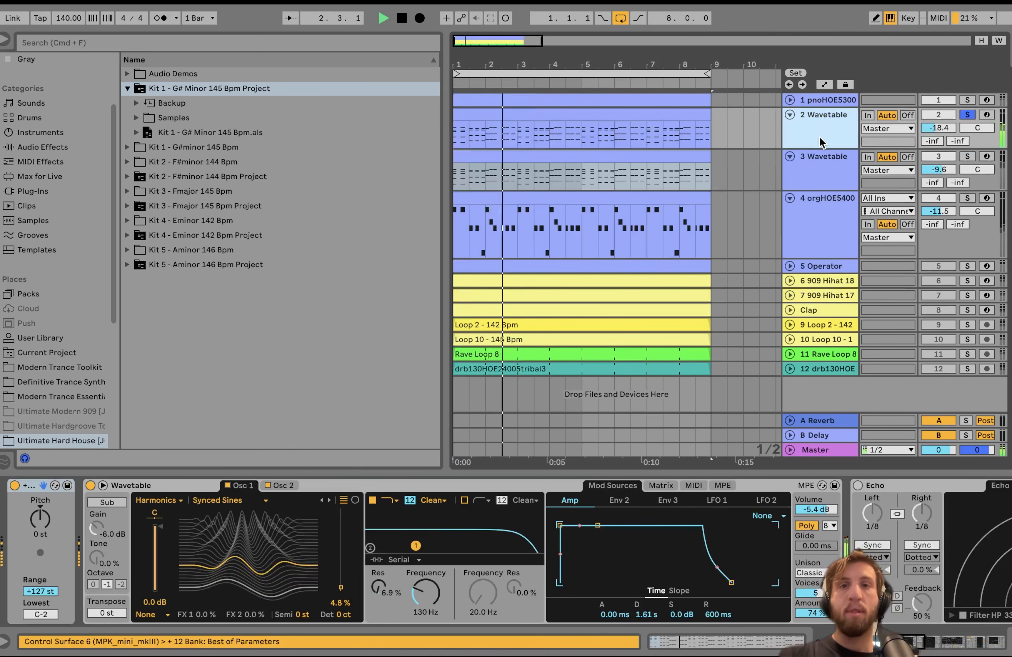
pyautogui.moveTo(810, 149); pyautogui.dragTo(810, 175)
pyautogui.press('space')
# Step: Solo the track 3 Wavetable to hear it alone, and add track 2 to the solo
pyautogui.click(961, 181)
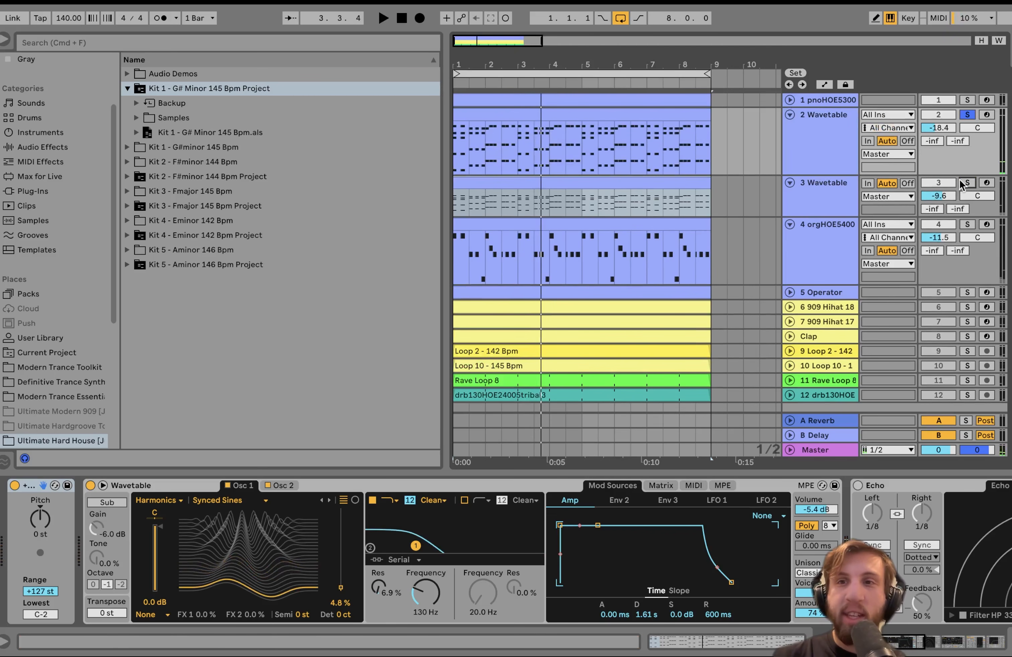
pyautogui.press('space')
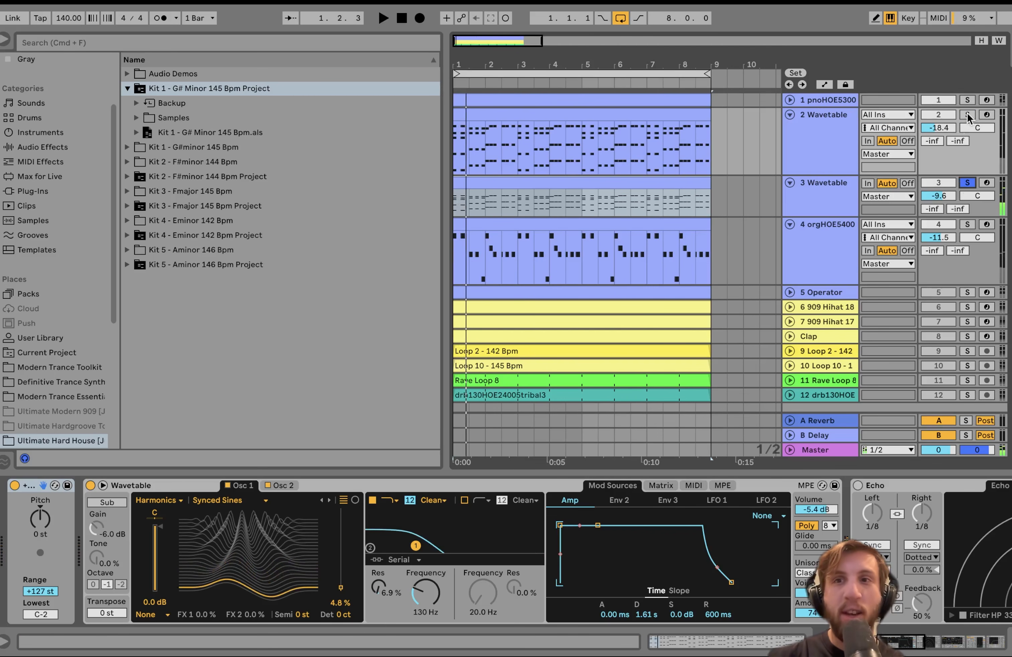
pyautogui.click(968, 114)
pyautogui.click(820, 140)
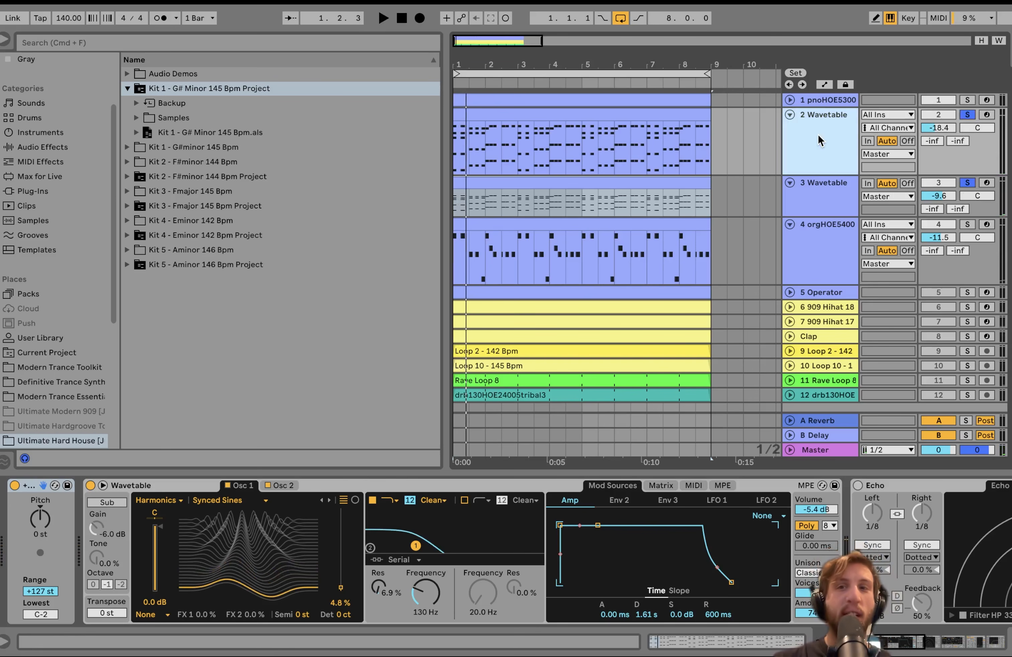
# Step: Set track 2's volume to -14.6 dB while both Wavetable layers play
pyautogui.press('space')
pyautogui.moveTo(938, 128); pyautogui.dragTo(937, 120)
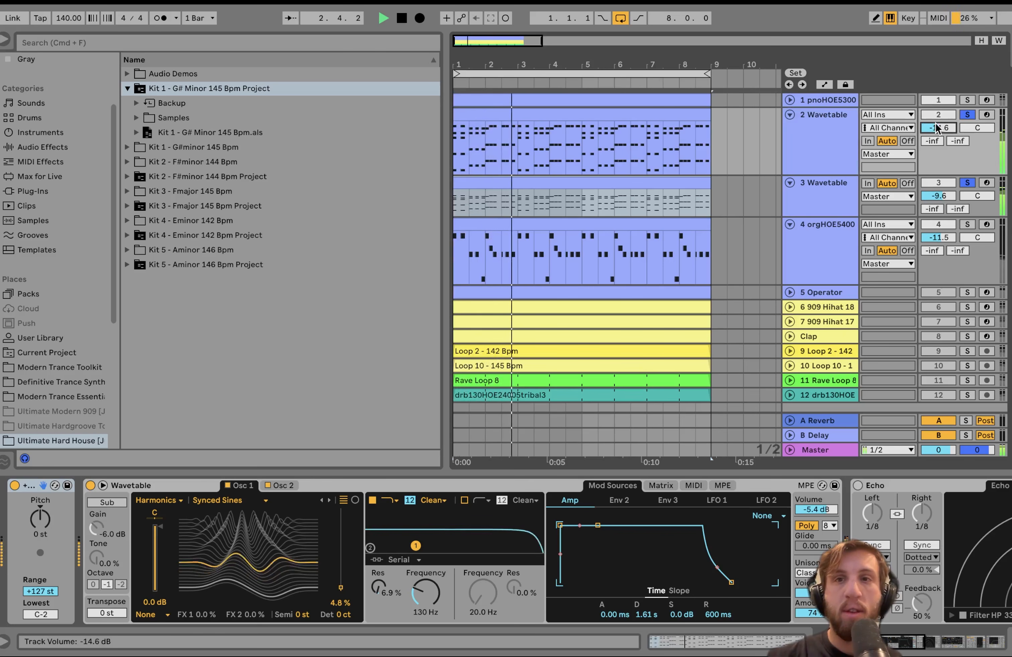
pyautogui.press('space')
# Step: Solo only the track 2 Wavetable, play it, and examine the chord notes in its MIDI clip
pyautogui.click(968, 114)
pyautogui.click(968, 114)
pyautogui.click(657, 113)
pyautogui.press('space')
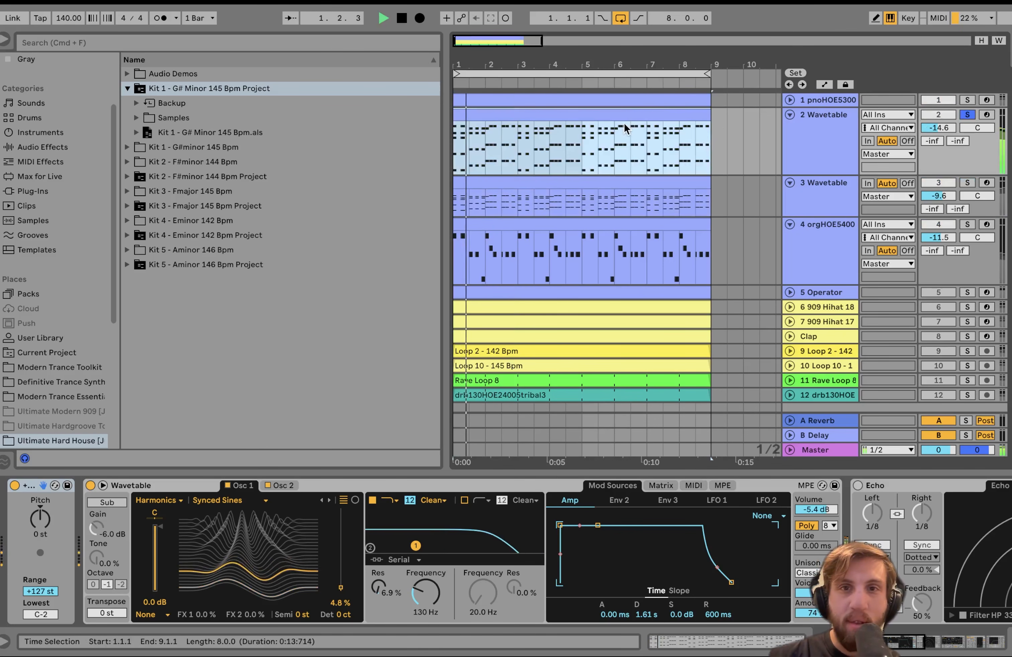
pyautogui.press('space')
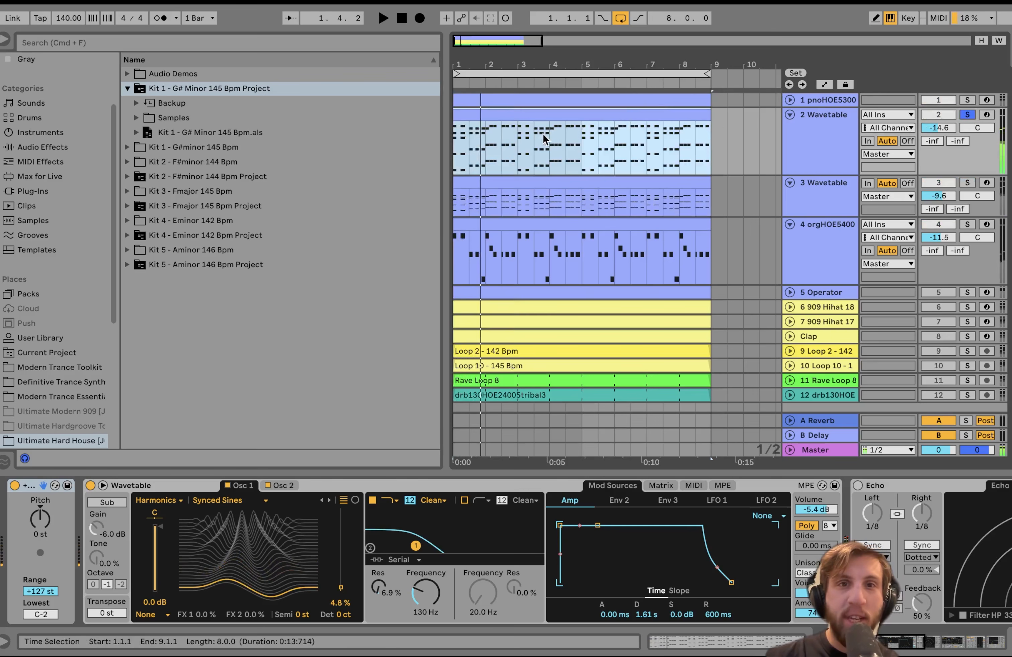
pyautogui.doubleClick(495, 116)
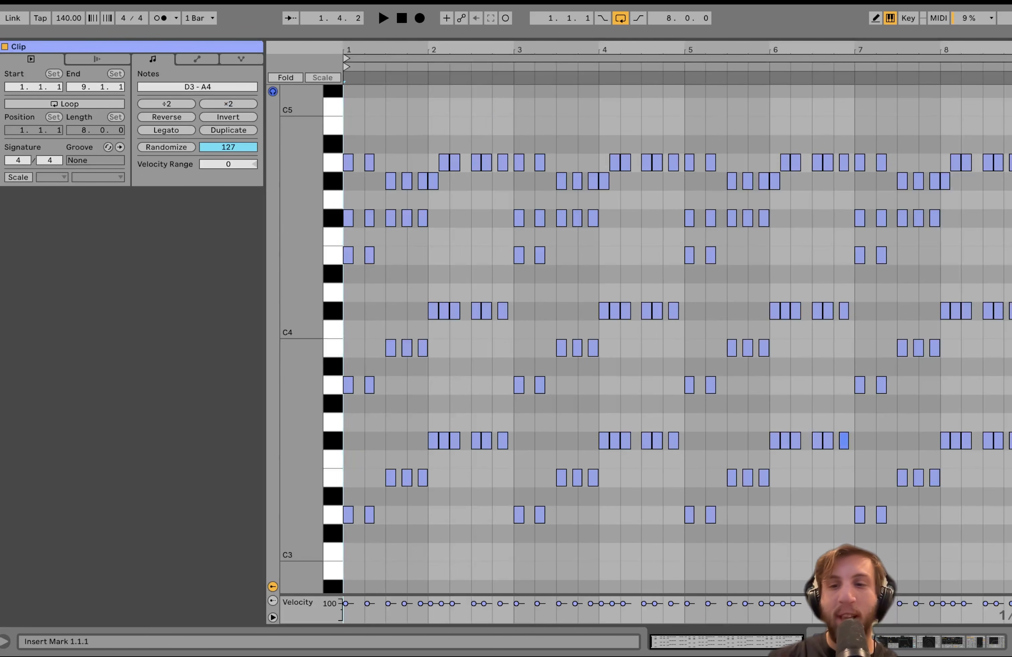
pyautogui.click(843, 642)
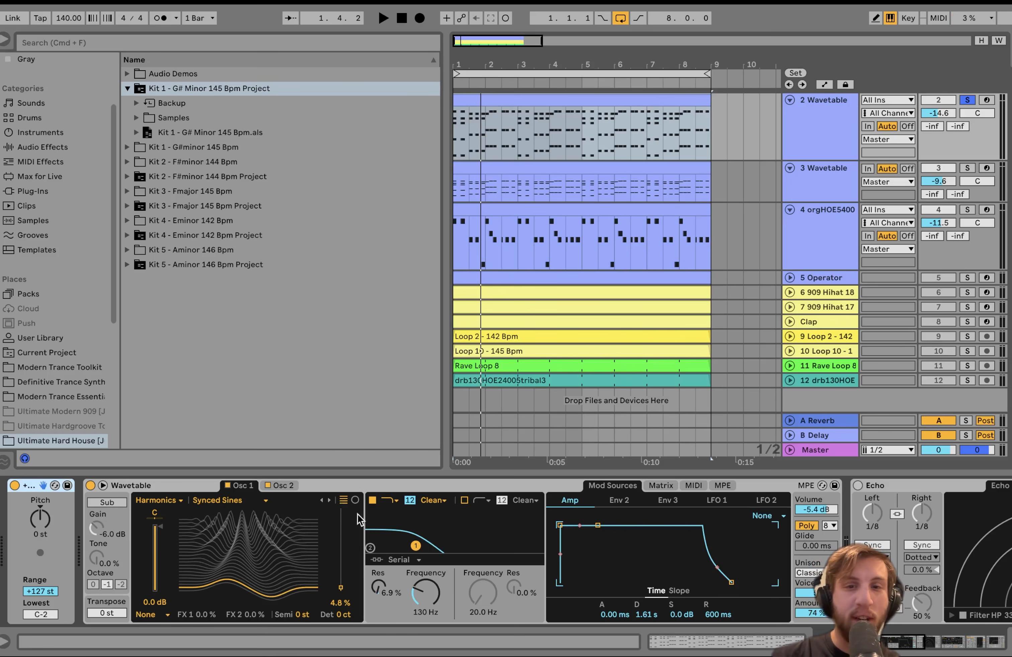
# Step: Play the track 2 Wavetable with filter 1 switched off, and show oscillator 2's Sines Bunch settings
pyautogui.click(372, 502)
pyautogui.press('space')
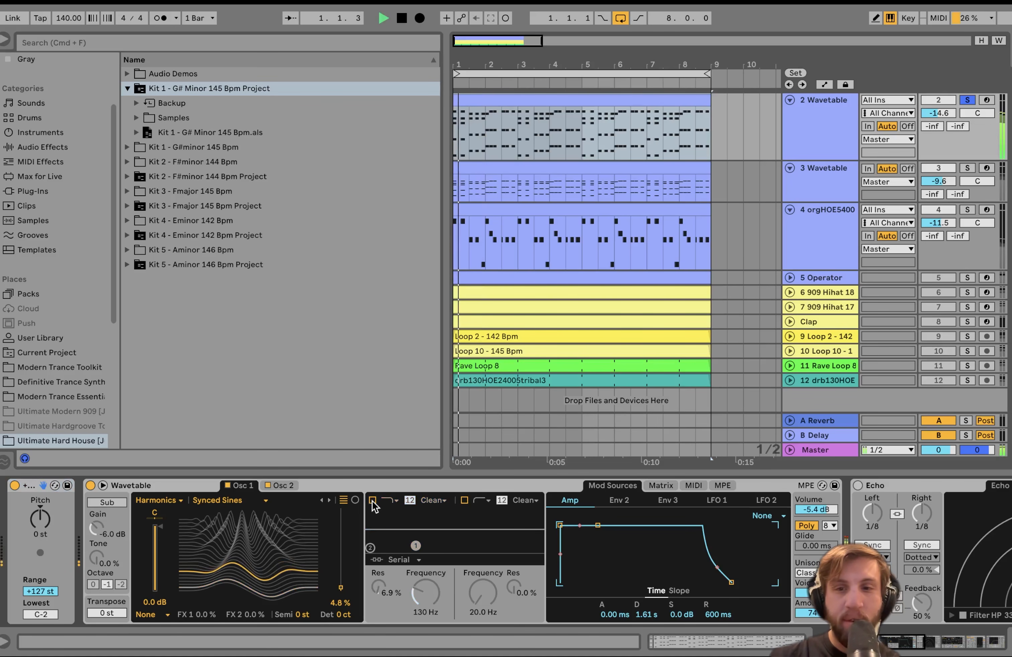
pyautogui.hscroll(2, 372, 503)
pyautogui.hscroll(-2, 372, 502)
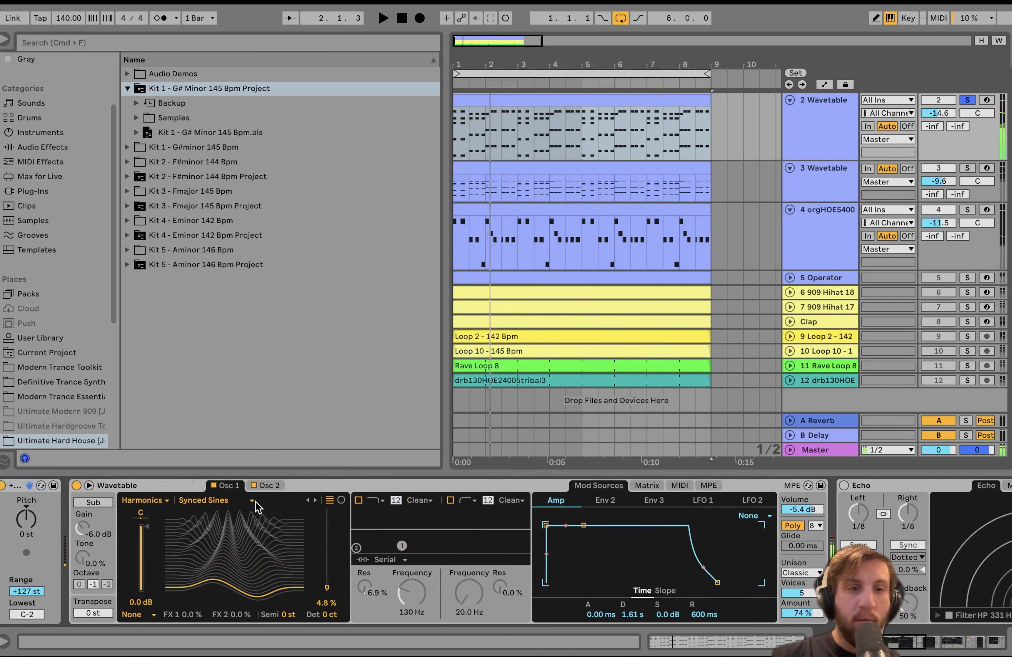
pyautogui.click(263, 488)
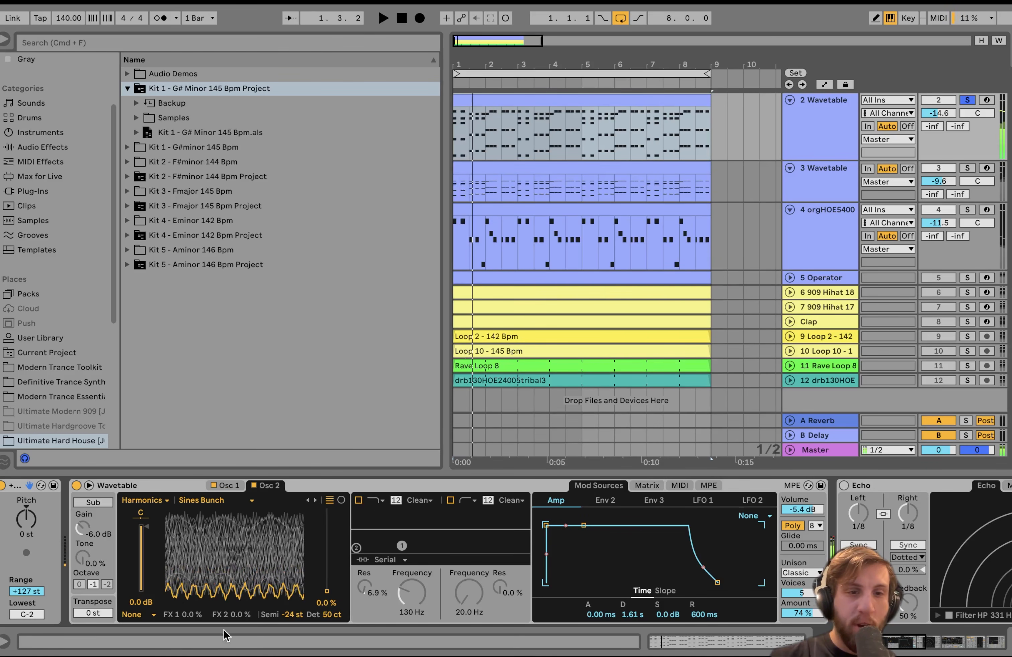
# Step: Show the Wavetable's modulation matrix and play the sound with filter 1 switched back on
pyautogui.click(646, 486)
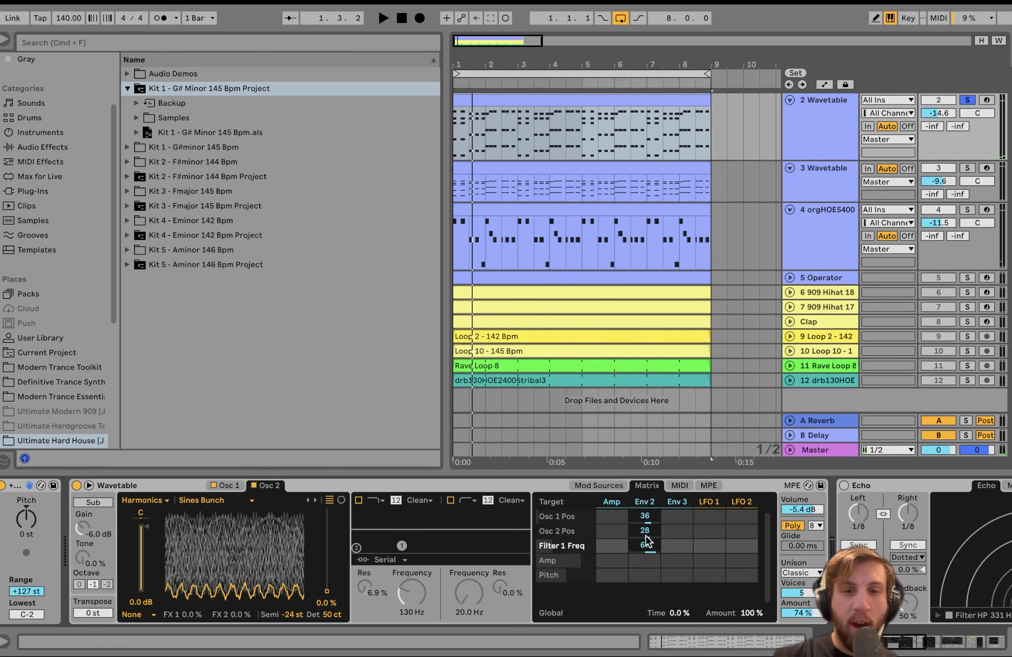
pyautogui.click(358, 500)
pyautogui.press('space')
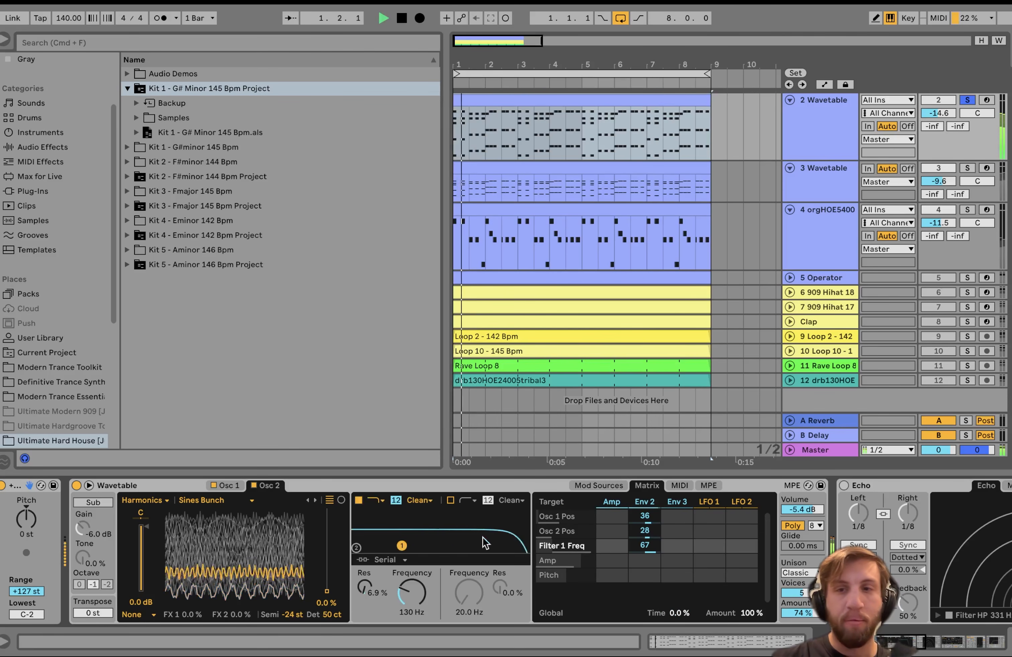
pyautogui.press('space')
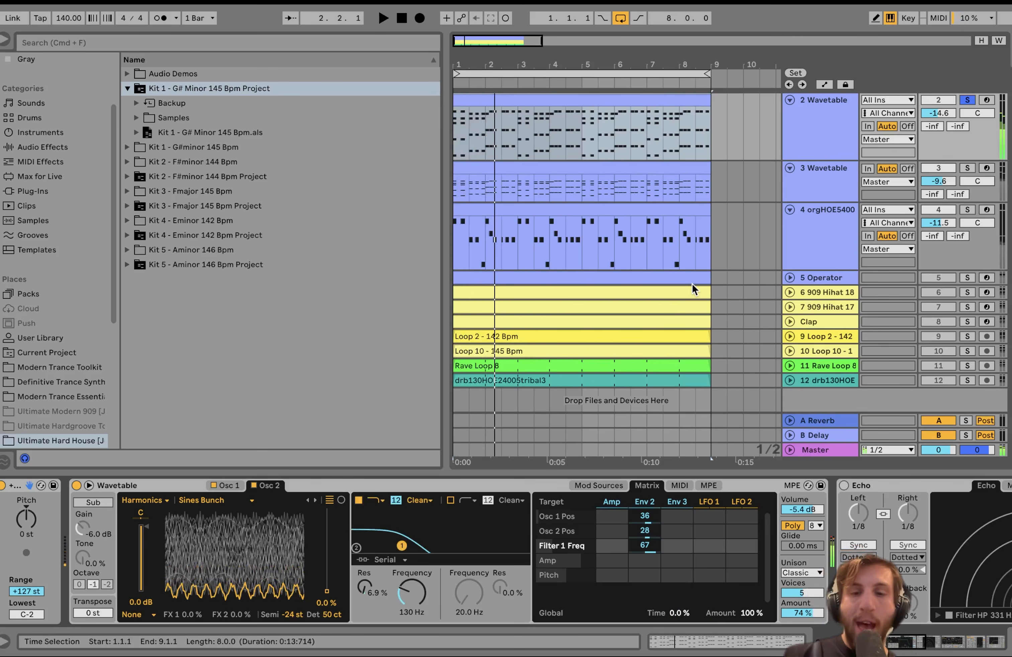
# Step: Add the track 3 Wavetable to the solo and play it together with track 2
pyautogui.click(968, 169)
pyautogui.press('space')
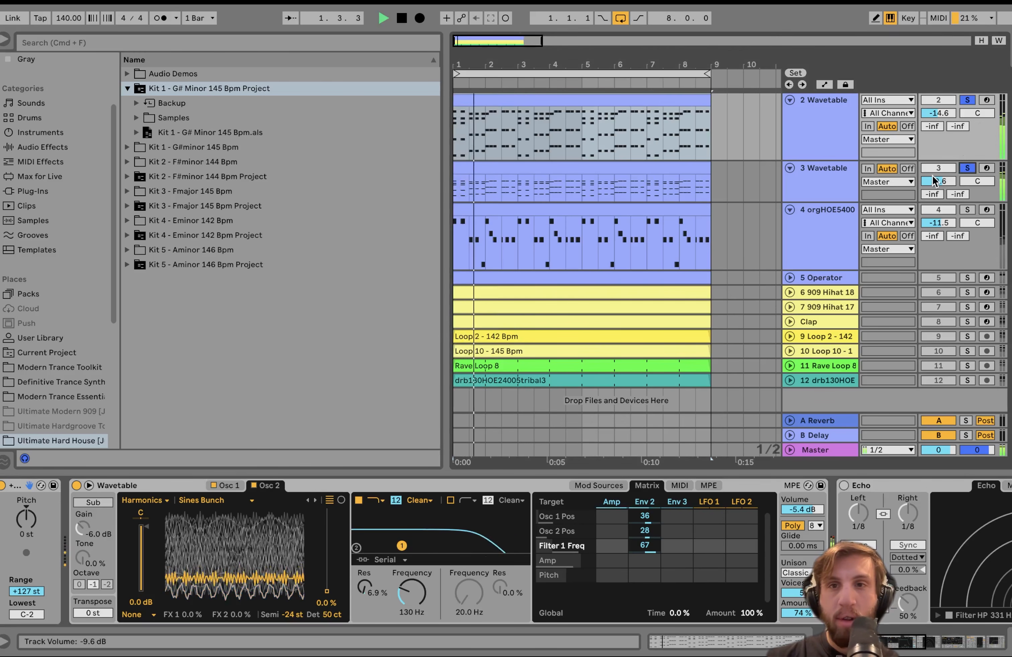
pyautogui.press('space')
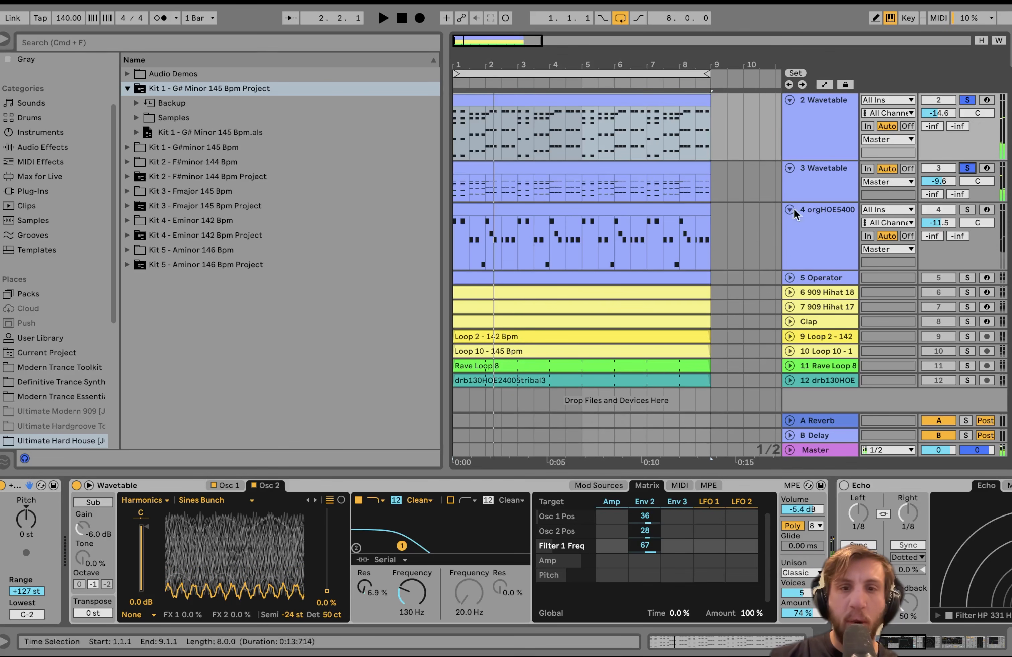
# Step: Examine track 2's effect chain from Echo and Reverb through Compressor to Auto Filter, dismissing the system notification
pyautogui.hscroll(15, 733, 563)
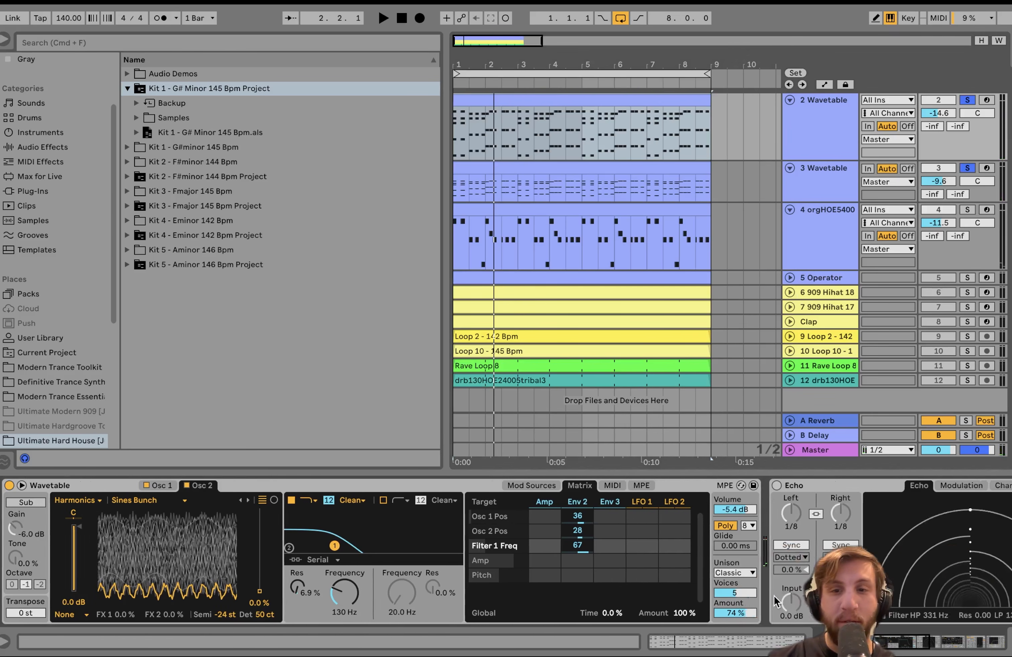
pyautogui.hscroll(3, 652, 591)
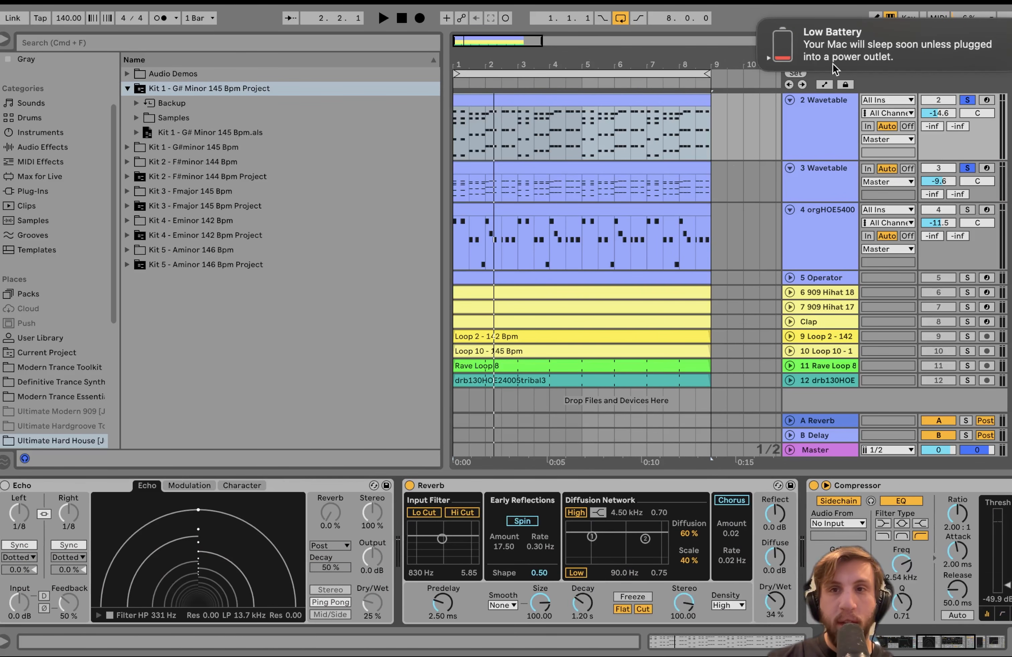
pyautogui.click(759, 21)
pyautogui.hscroll(10, 732, 532)
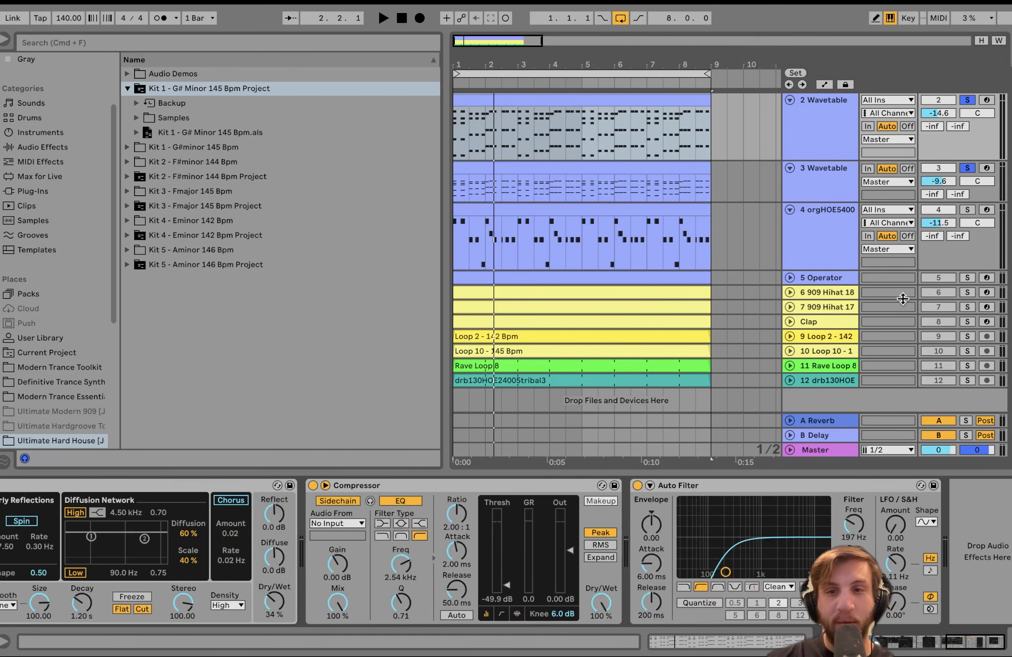
# Step: Solo the pnoHOE5300 piano track, expand it, and play it with its sampler and Reverb shown
pyautogui.scroll(1, 877, 267)
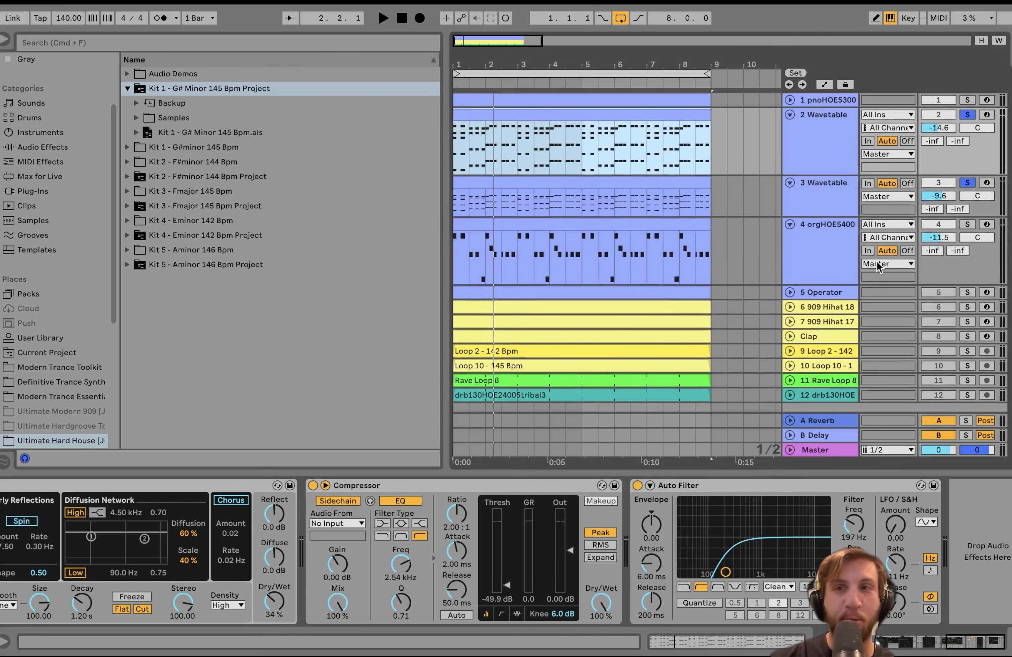
pyautogui.click(967, 101)
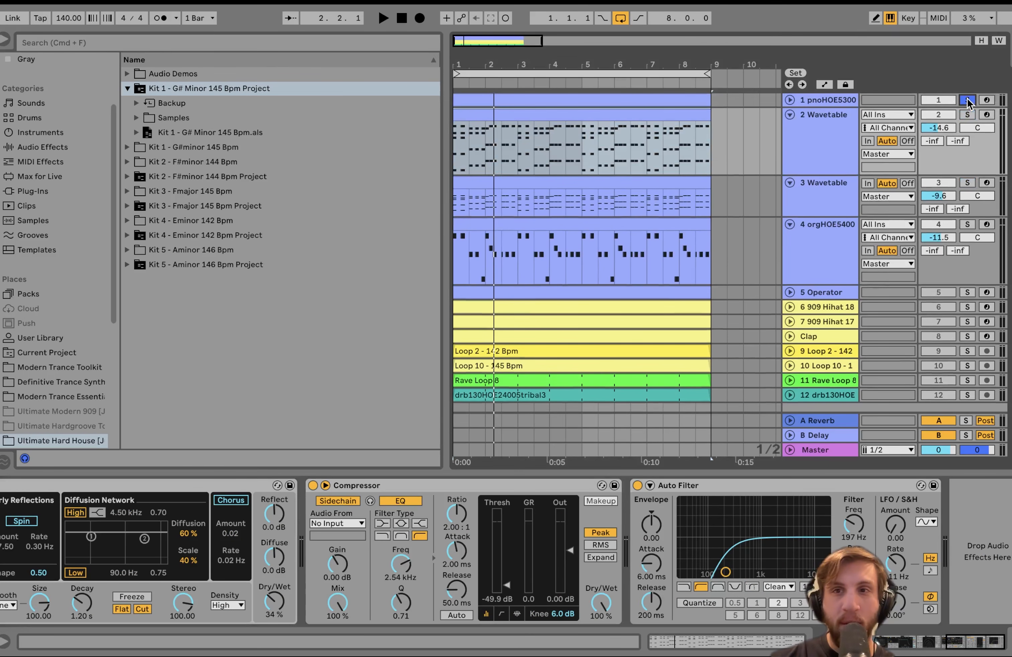
pyautogui.press('space')
pyautogui.click(790, 100)
pyautogui.click(812, 111)
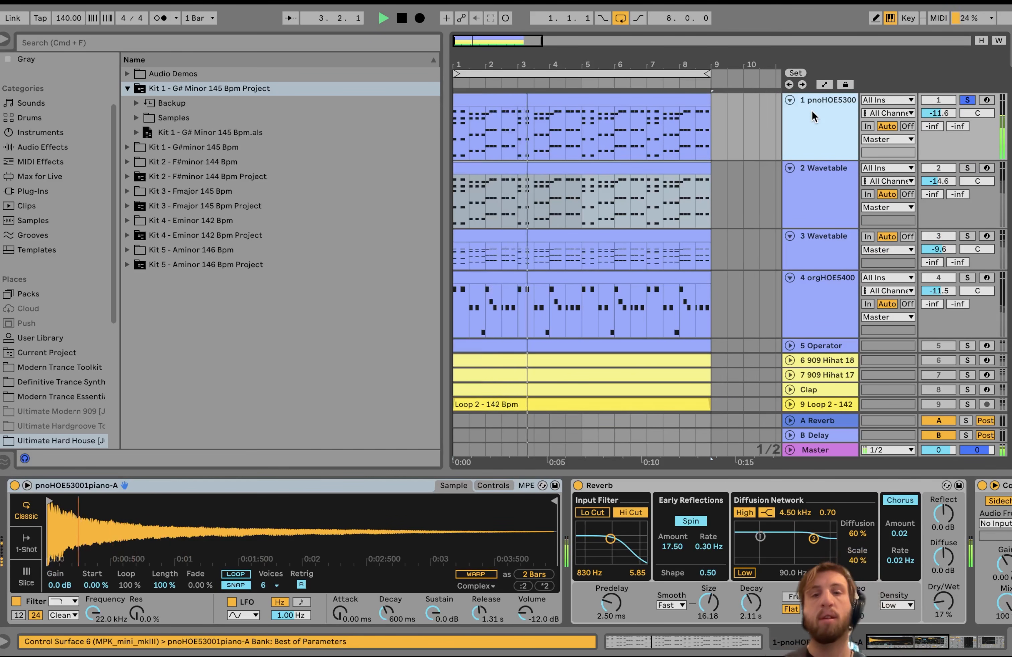
pyautogui.press('space')
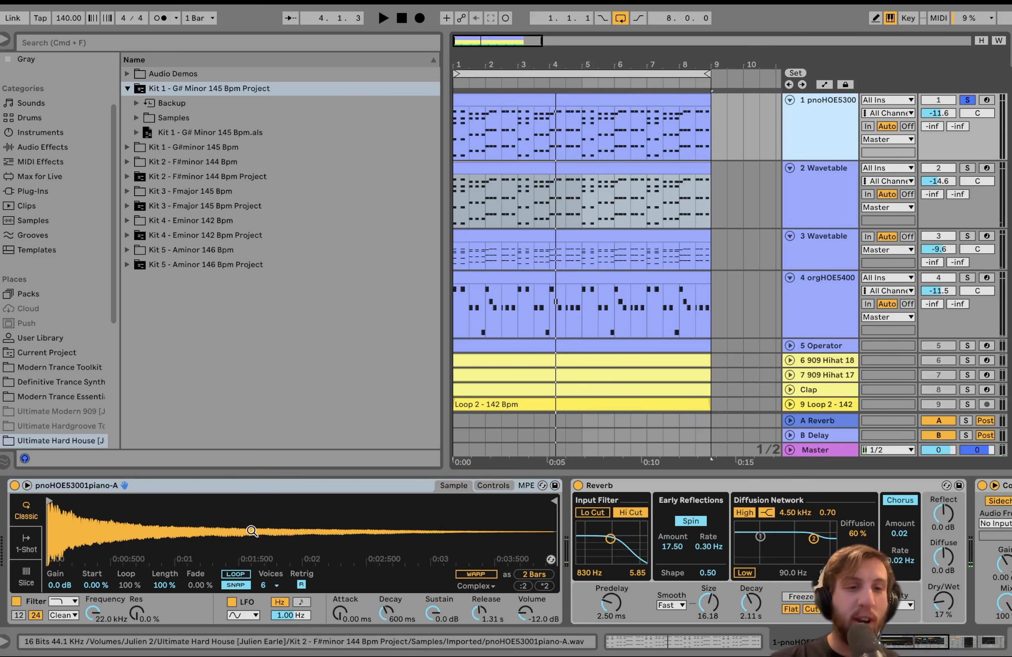
pyautogui.press('space')
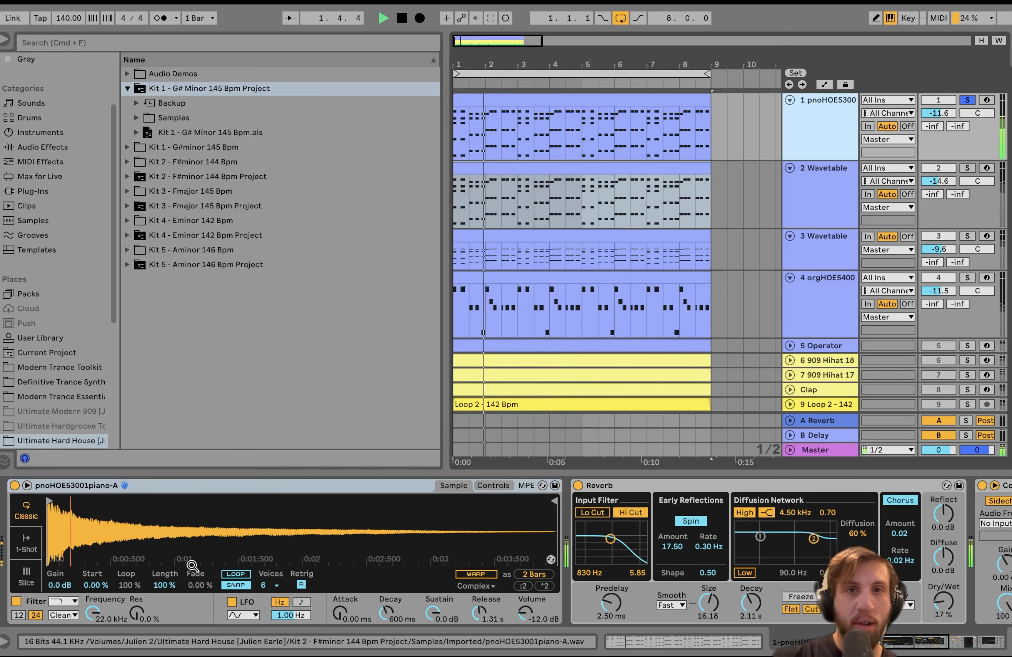
pyautogui.press('space')
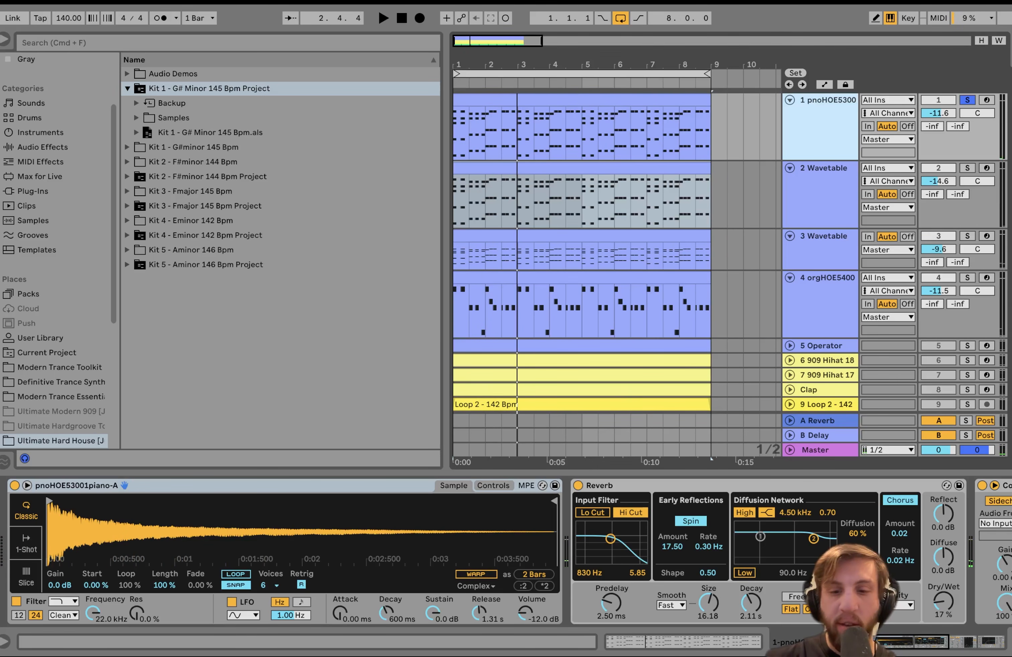
# Step: Add both Wavetable tracks to the piano's solo, play the three layers together, and show the end of the piano's effect chain
pyautogui.click(967, 168)
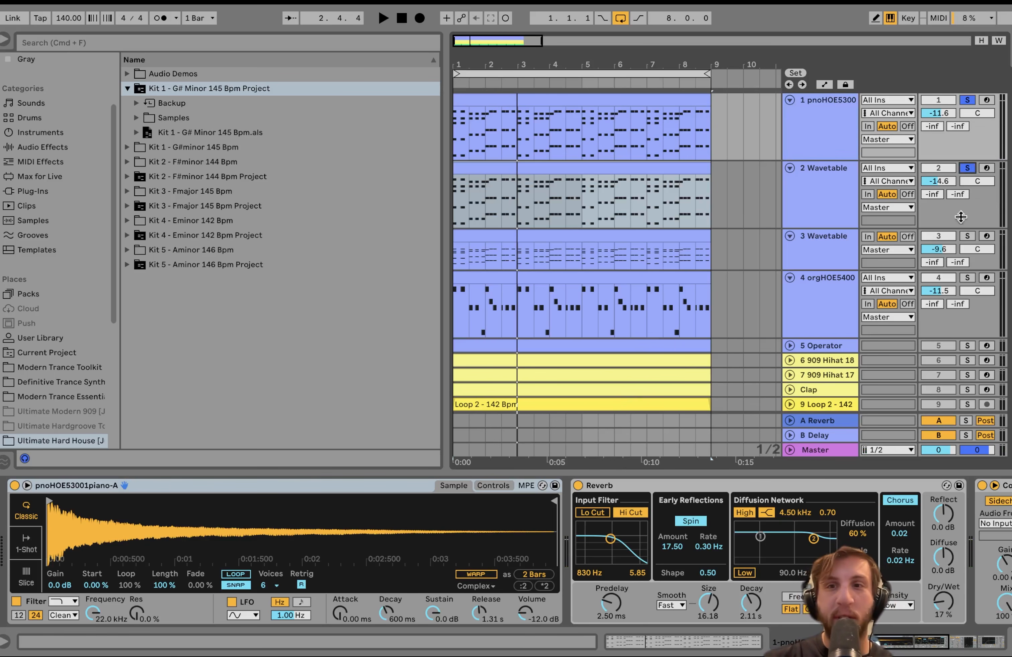
pyautogui.click(966, 236)
pyautogui.press('space')
pyautogui.hscroll(5, 512, 555)
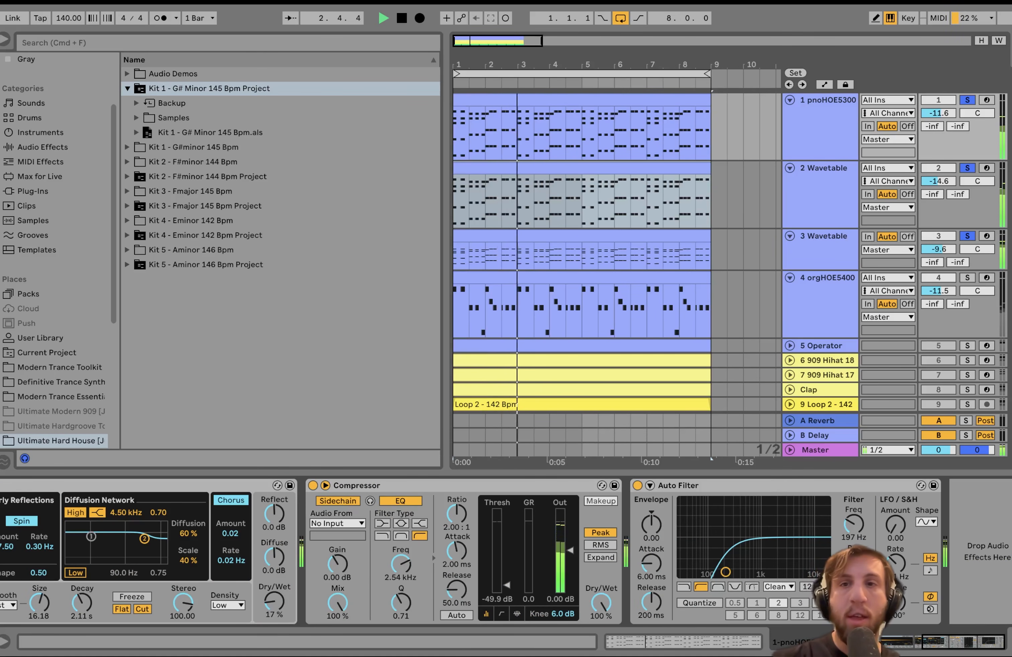
# Step: Rebalance the chord layers during playback: piano to -9.5 dB, track 2 Wavetable to -18.1 dB and track 3 Wavetable to -7.7 dB
pyautogui.moveTo(938, 181); pyautogui.dragTo(940, 185)
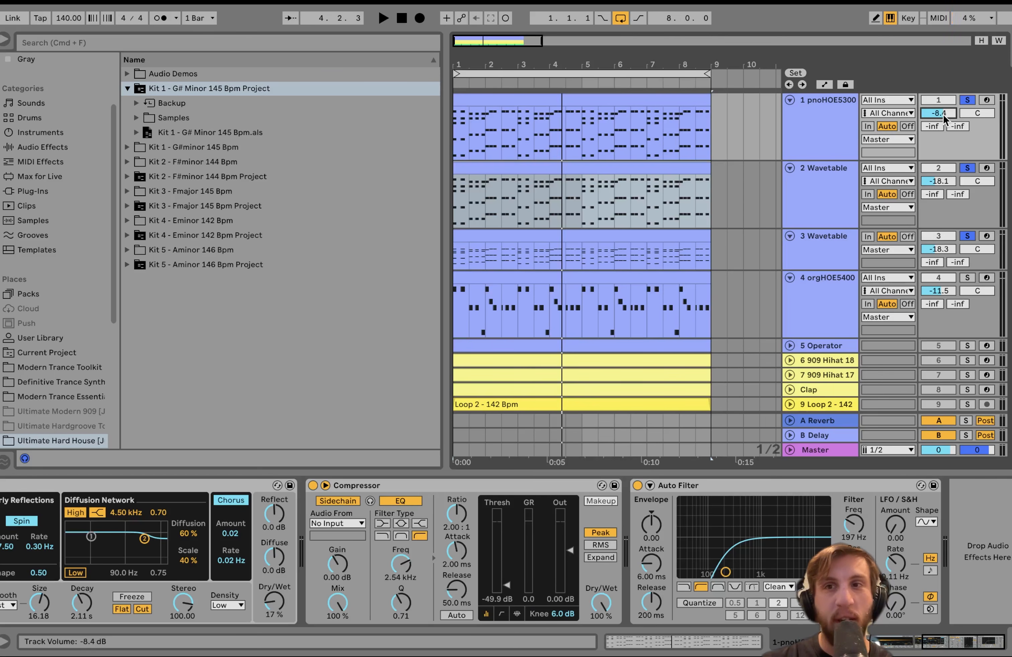
pyautogui.press('space')
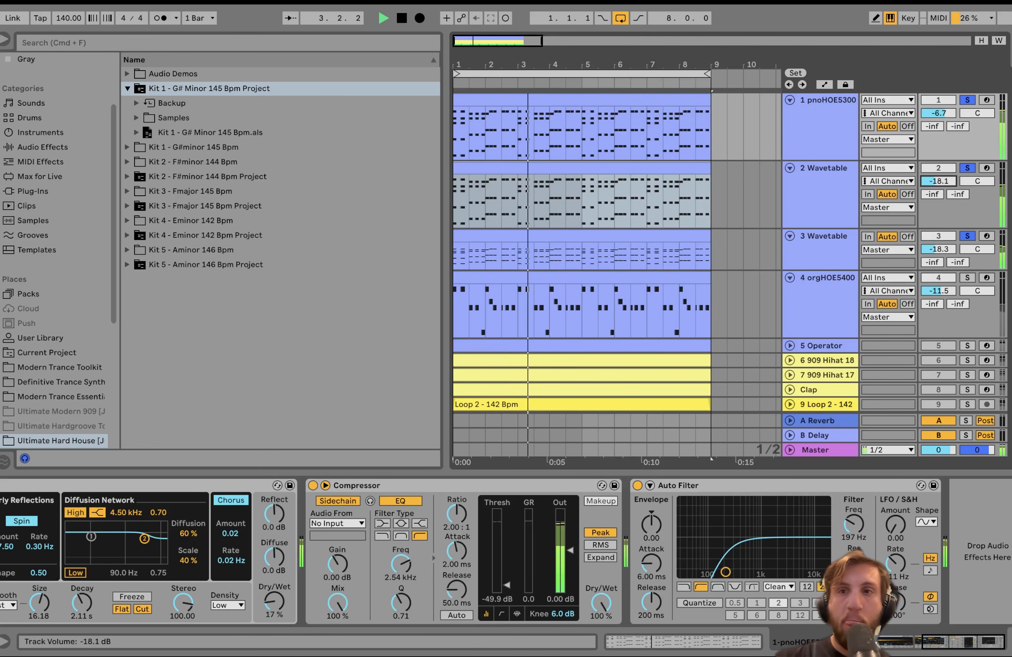
pyautogui.press('space')
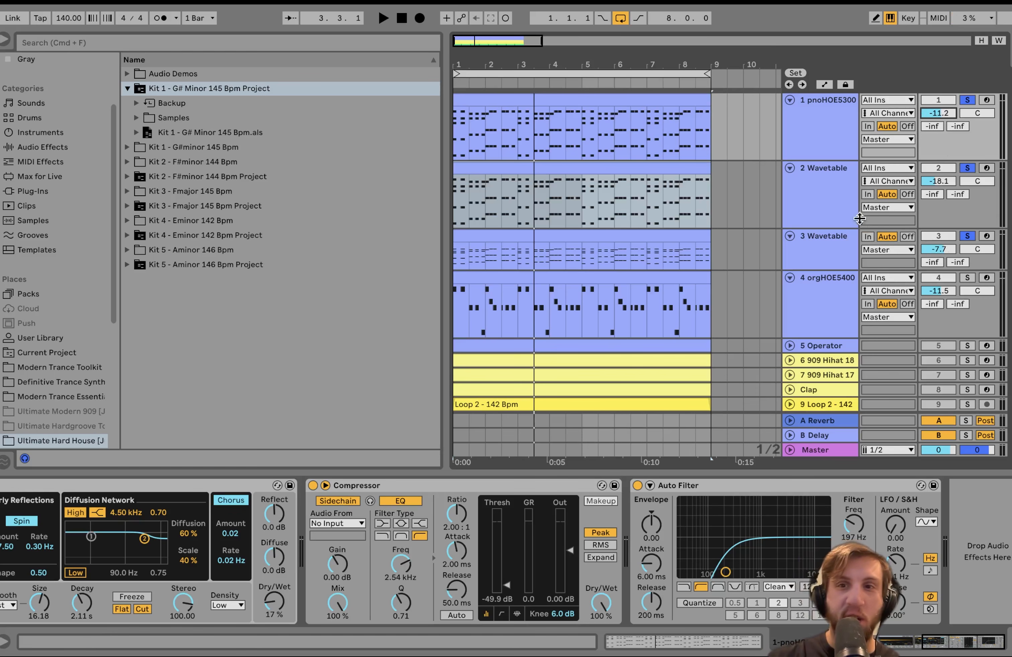
pyautogui.press('space')
pyautogui.moveTo(938, 113); pyautogui.dragTo(937, 105)
pyautogui.press('space')
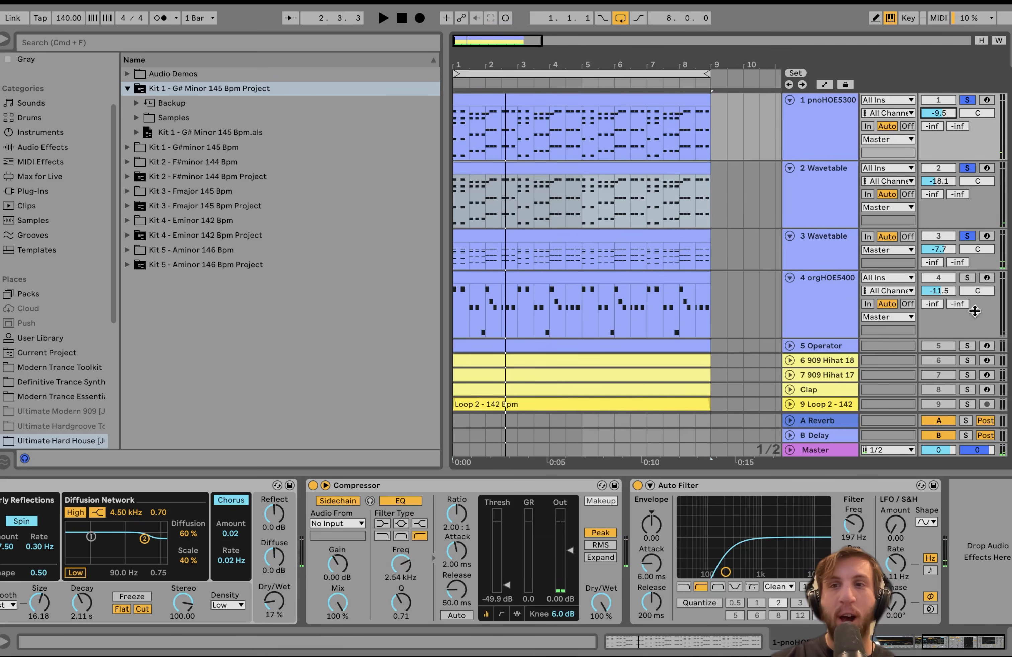
# Step: Solo the orgHOE5400 organ track and examine its MIDI notes in the clip editor while playing it
pyautogui.click(967, 277)
pyautogui.press('space')
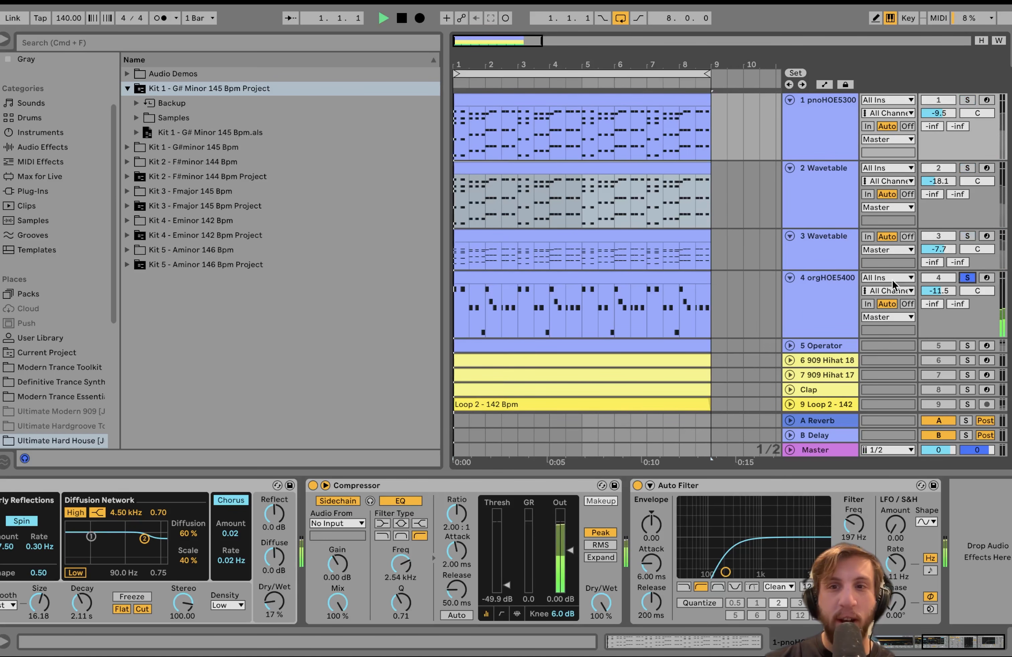
pyautogui.click(830, 301)
pyautogui.doubleClick(594, 281)
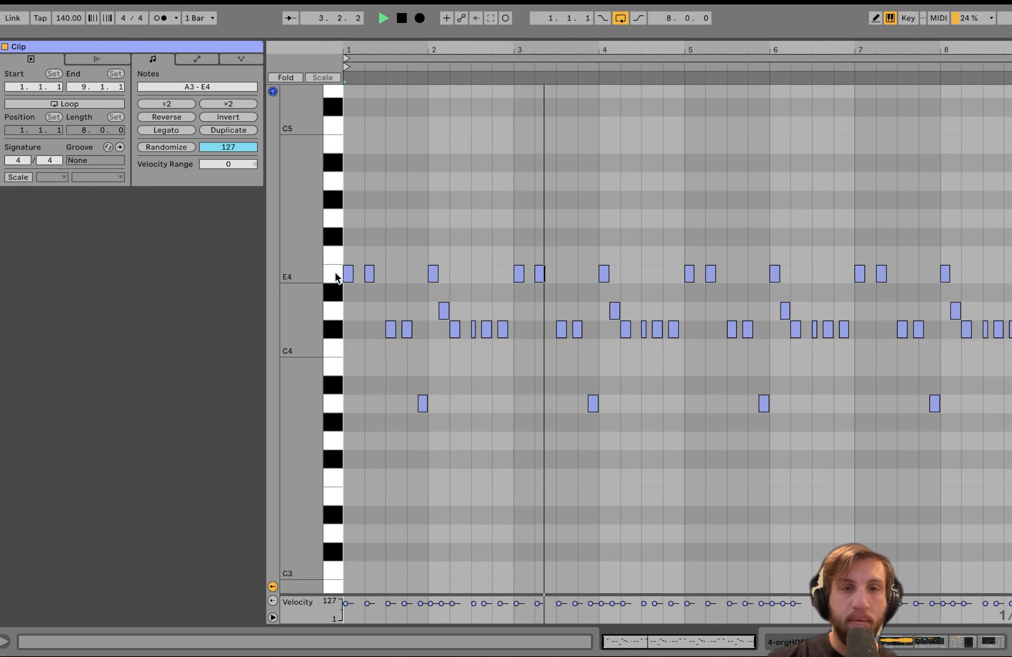
pyautogui.press('space')
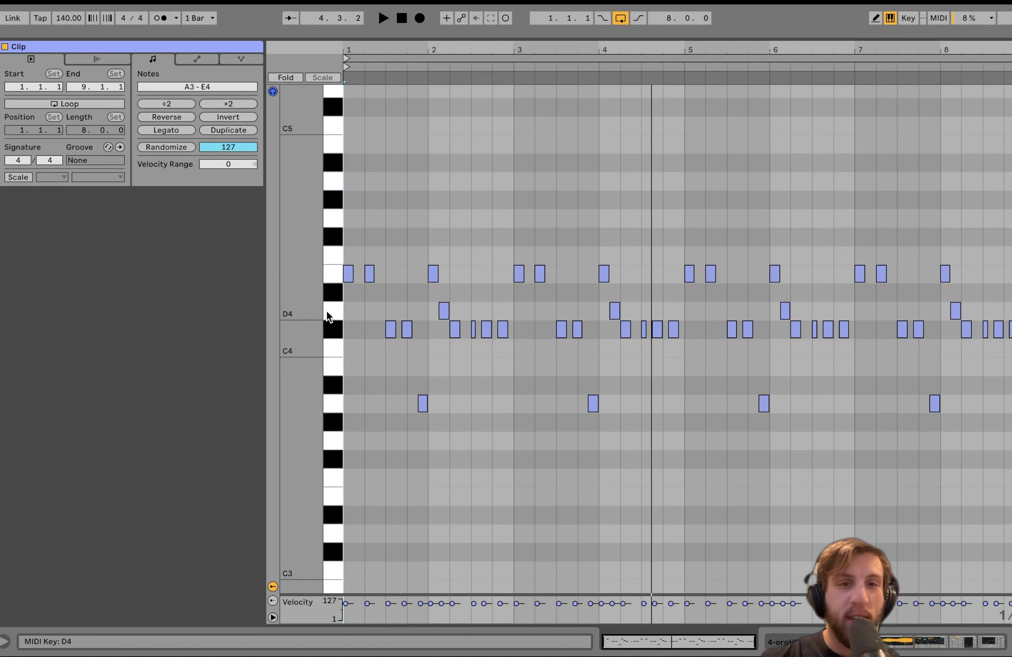
pyautogui.press('space')
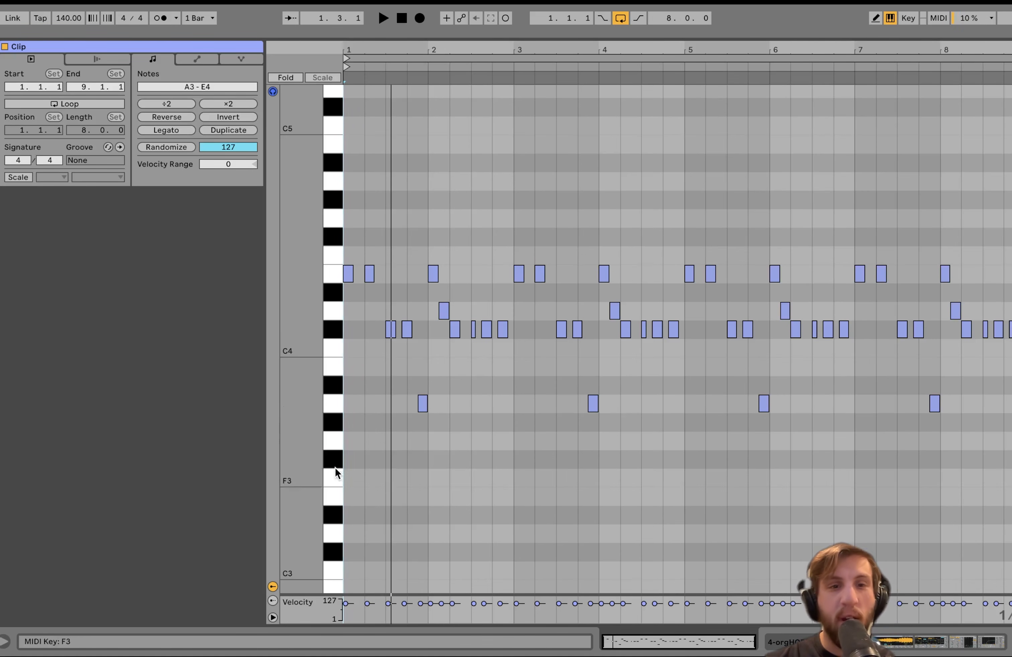
# Step: Play the soloed organ with its sampler and Reverb shown
pyautogui.press('space')
pyautogui.click(926, 641)
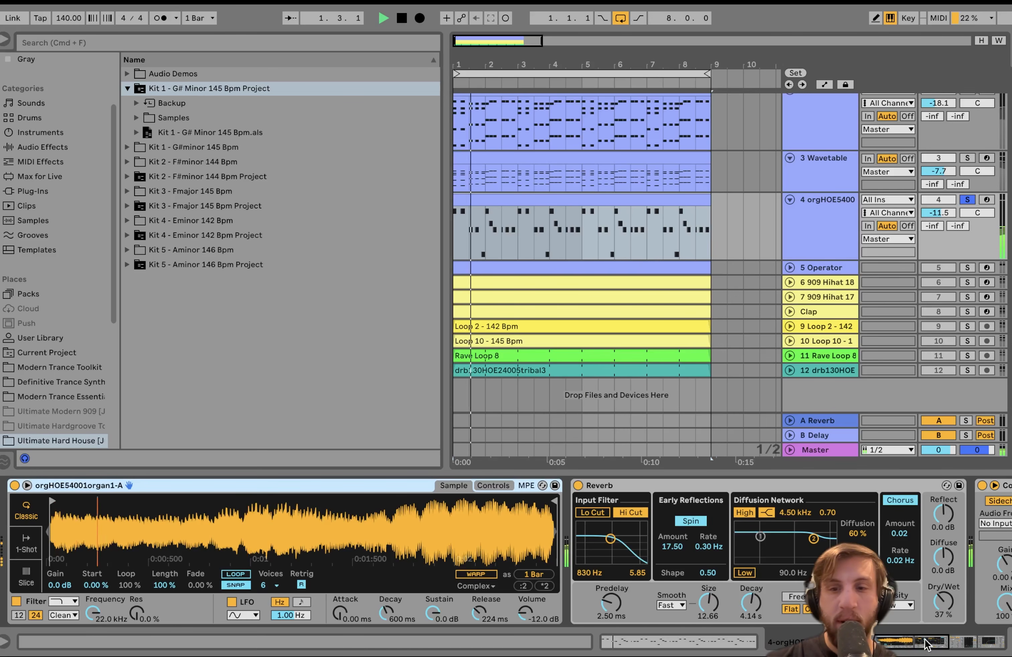
pyautogui.scroll(3, 874, 214)
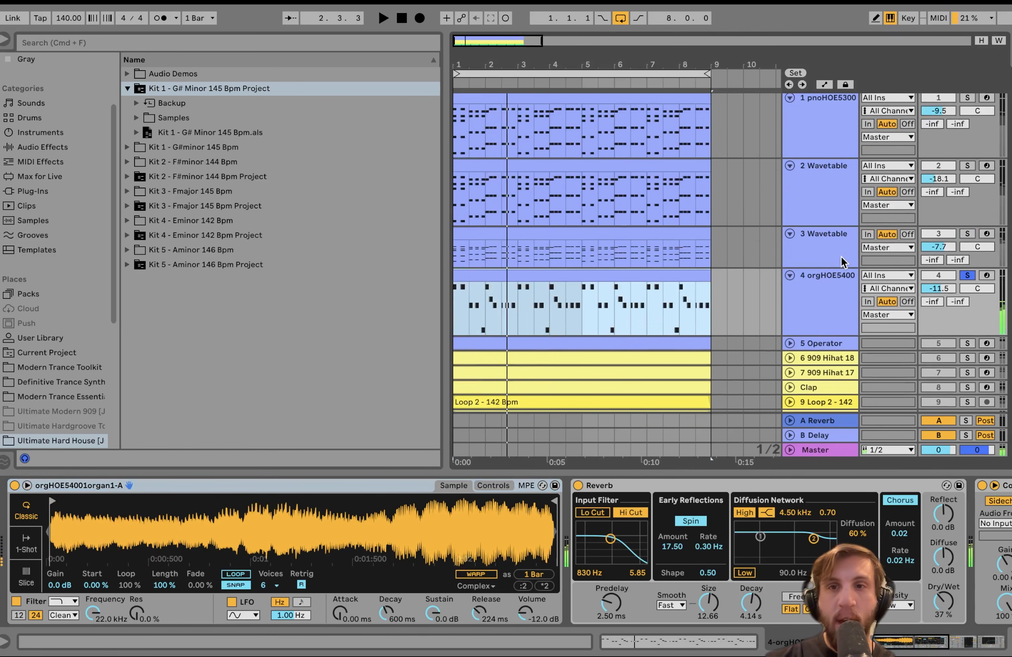
# Step: Solo the piano and both Wavetable tracks together, play them, and add the organ track to the solo
pyautogui.click(842, 261)
pyautogui.click(822, 144)
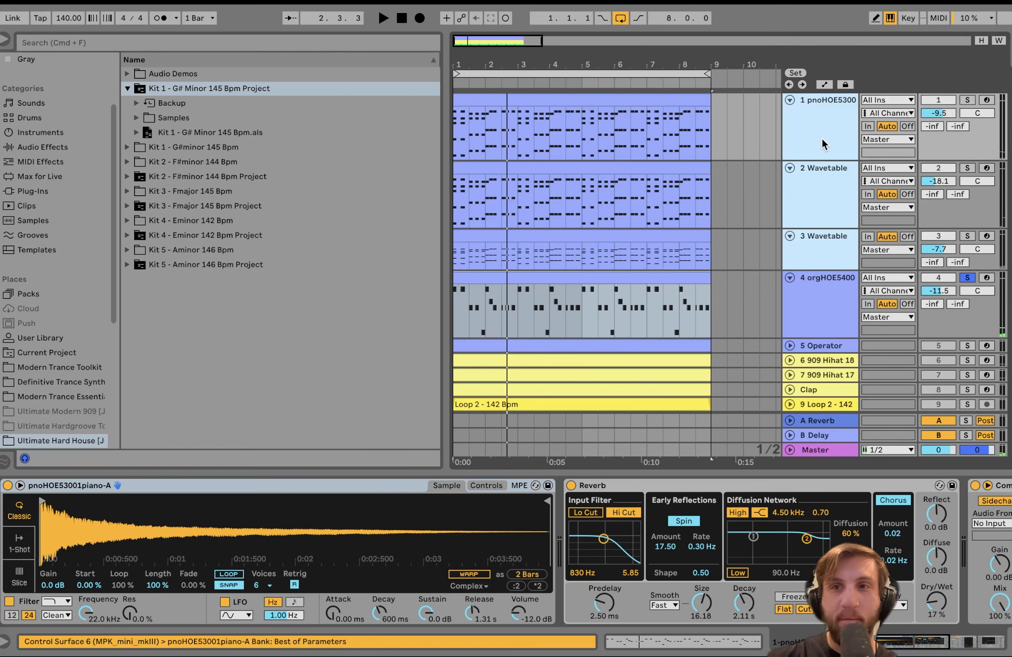
pyautogui.click(965, 101)
pyautogui.press('space')
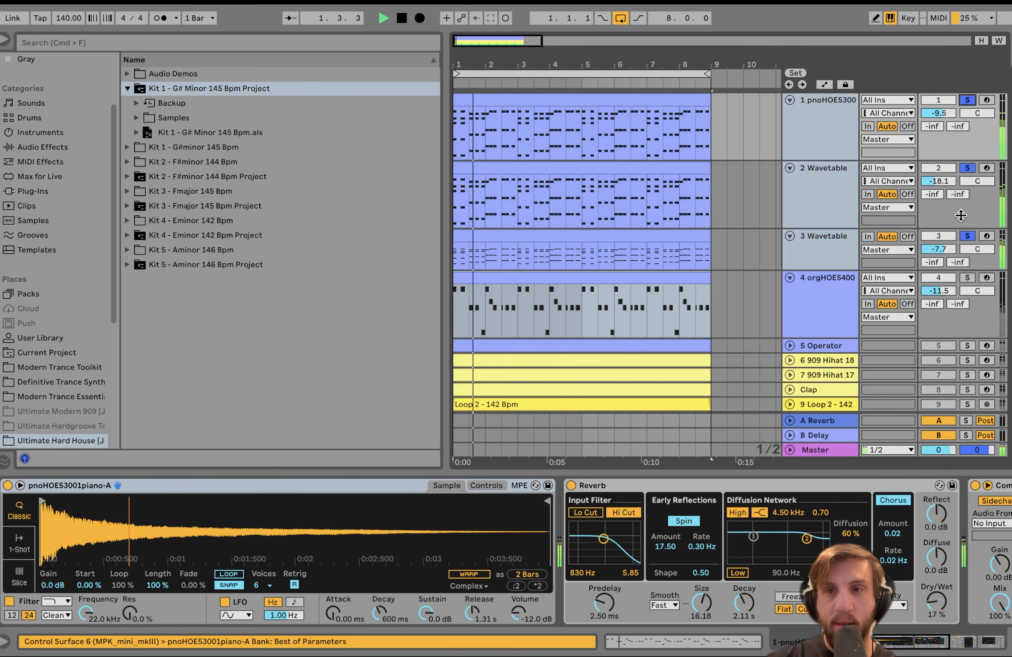
pyautogui.click(967, 277)
pyautogui.click(810, 292)
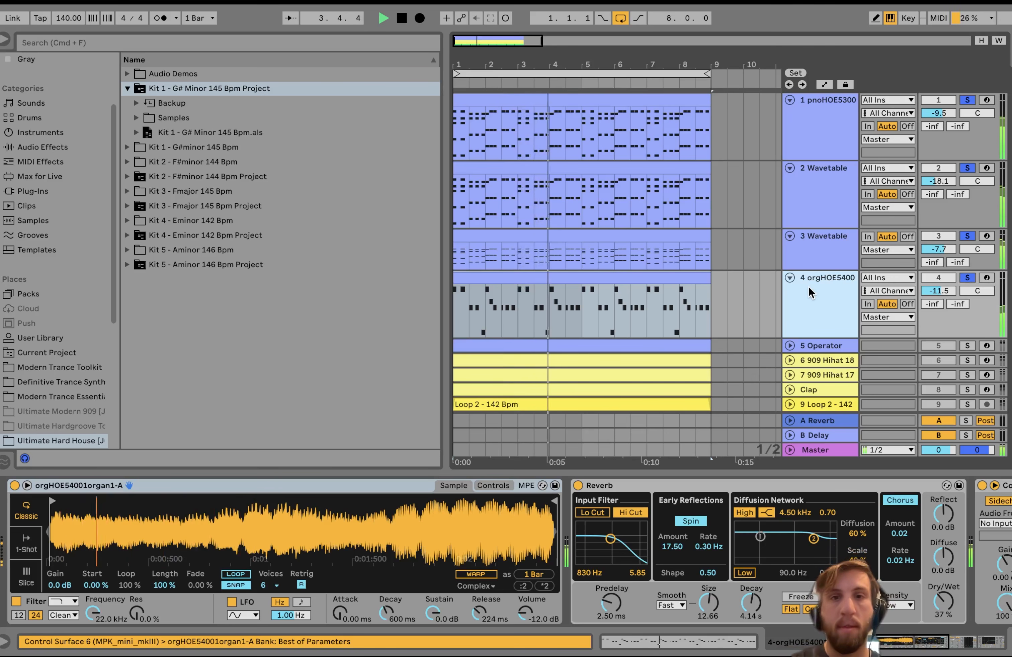
pyautogui.press('space')
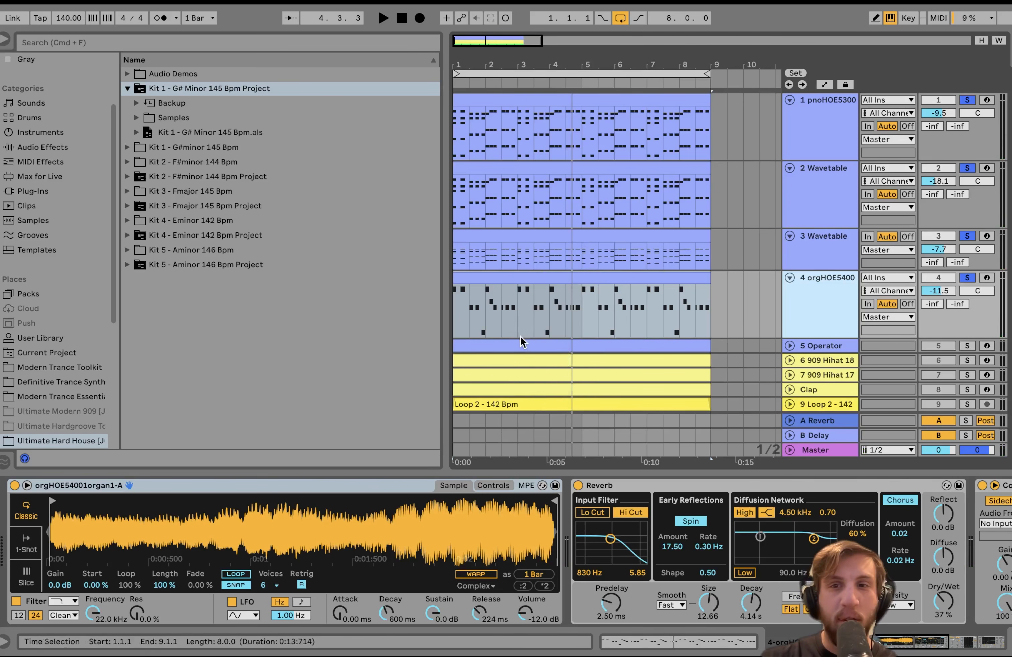
# Step: Solo the organ alone and play it while examining its effect chain from Reverb through Compressor to Auto Filter
pyautogui.press('space')
pyautogui.click(967, 277)
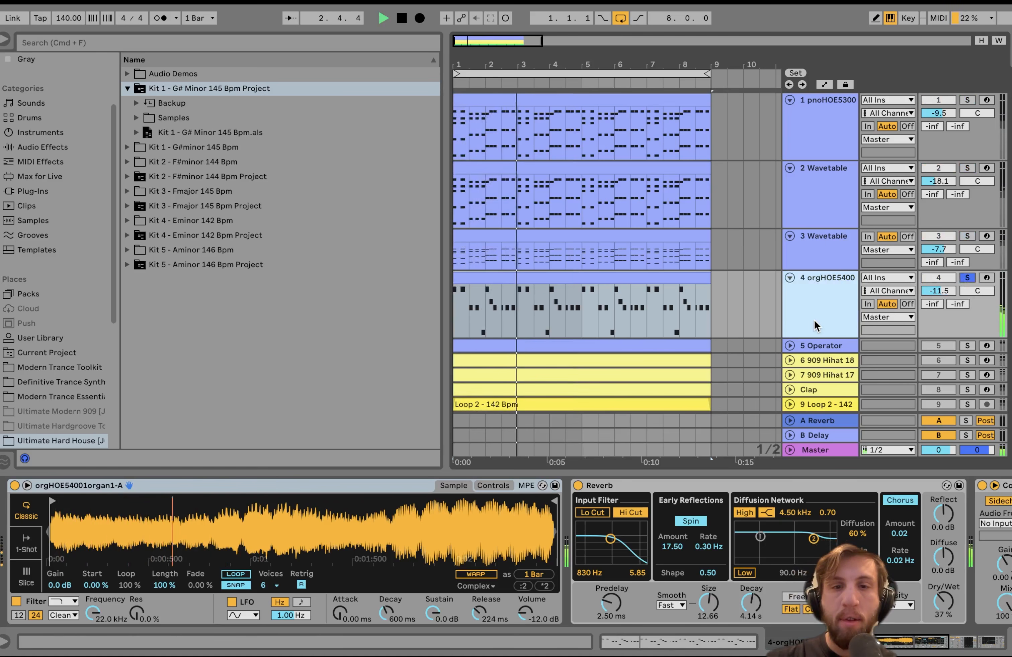
pyautogui.hscroll(10, 475, 548)
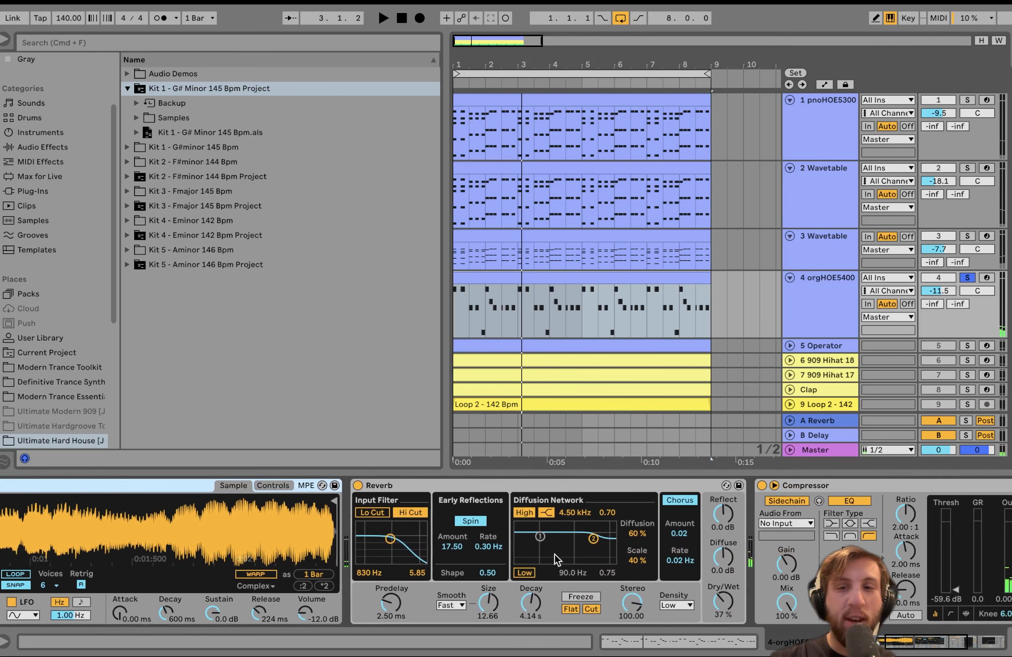
pyautogui.press('space')
pyautogui.press('space')
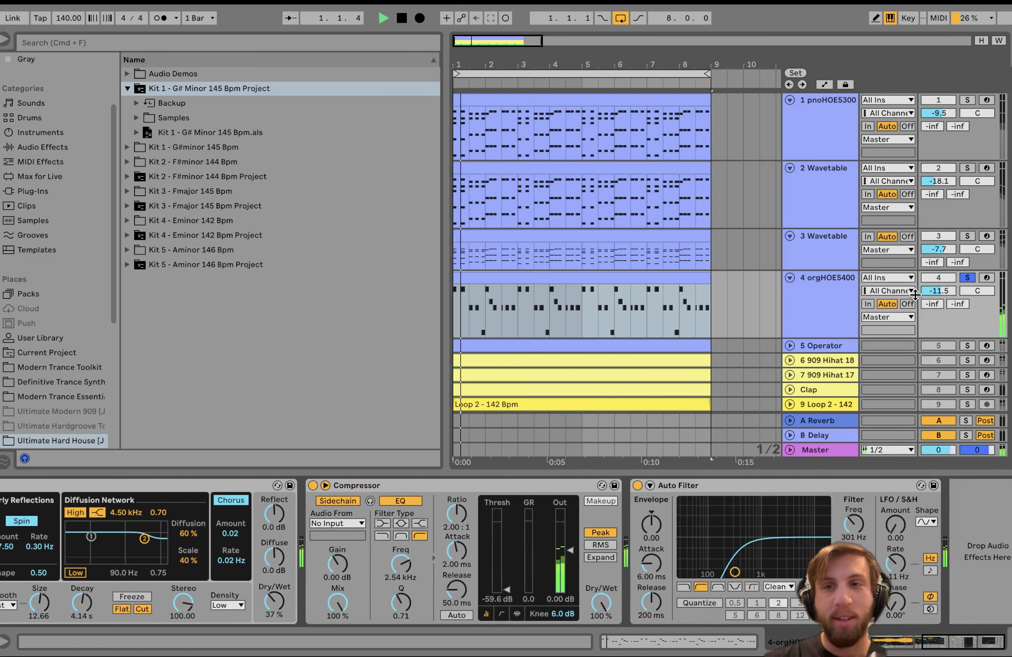
# Step: Select the piano, both Wavetable and organ tracks, solo all four, and play them together
pyautogui.click(820, 283)
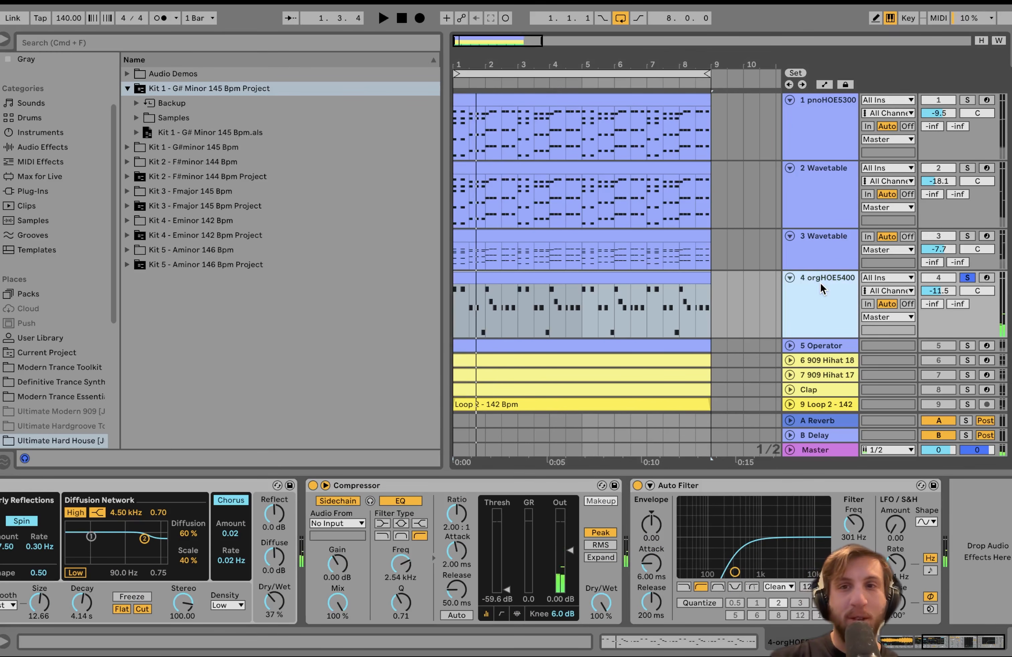
pyautogui.keyDown('shift'); pyautogui.click(845, 130); pyautogui.keyUp('shift')
pyautogui.press('space')
pyautogui.click(966, 99)
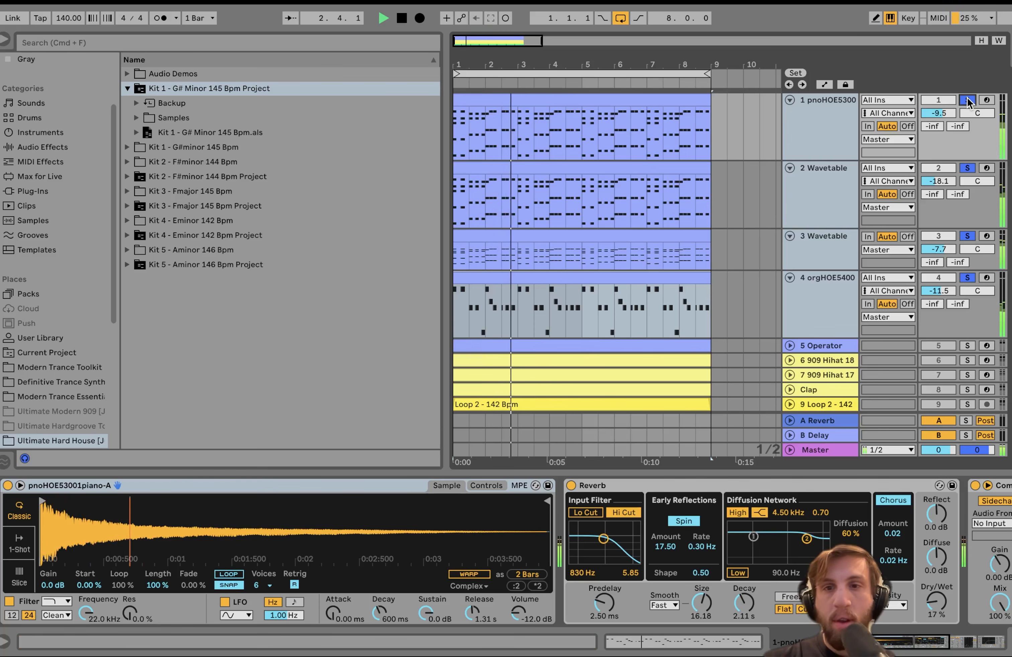
pyautogui.press('space')
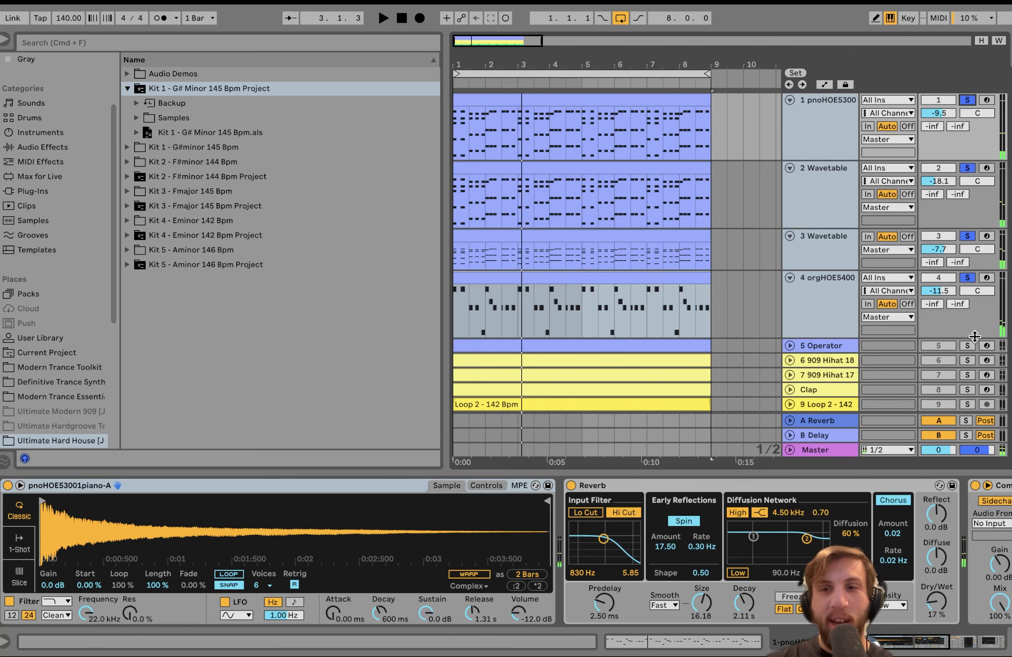
# Step: Add the Operator bass track to the solo, expand it, and play it with the four melodic layers
pyautogui.click(819, 344)
pyautogui.press('space')
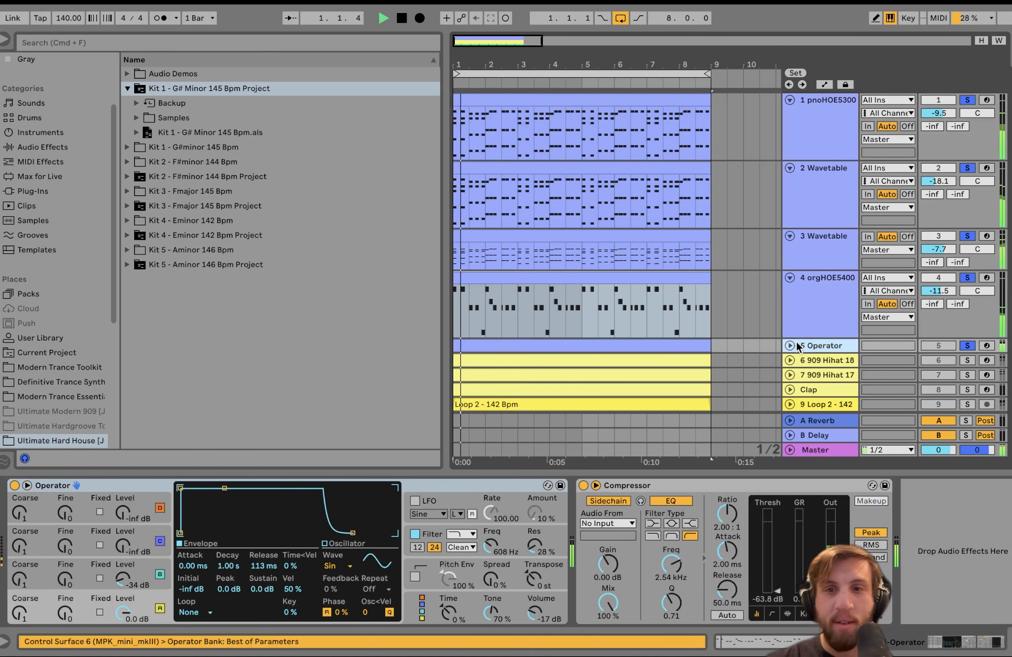
pyautogui.click(790, 345)
pyautogui.scroll(-3, 795, 397)
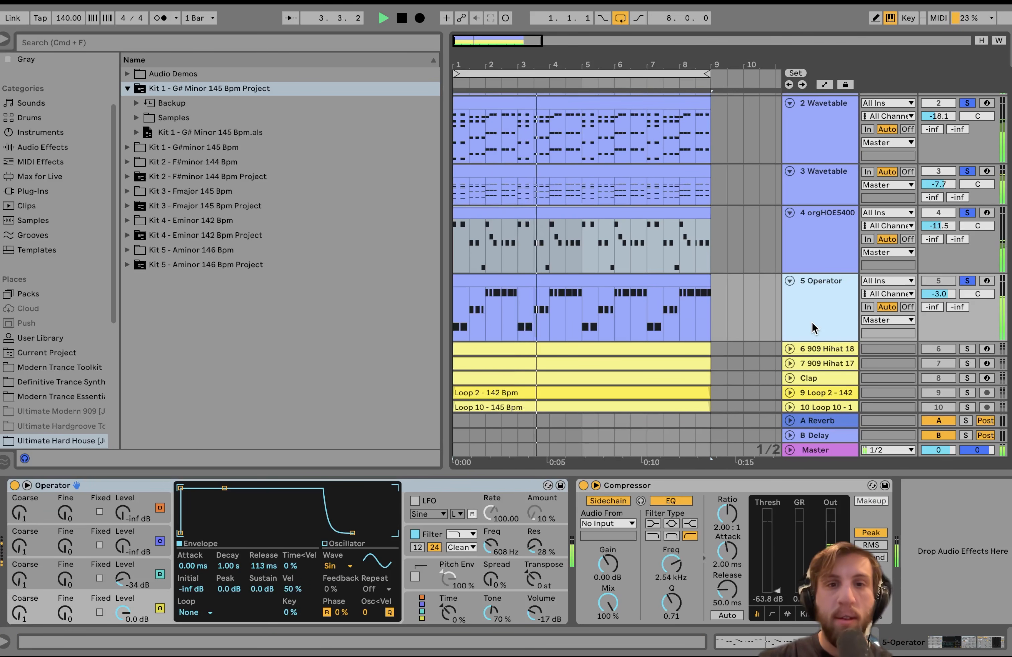
pyautogui.press('space')
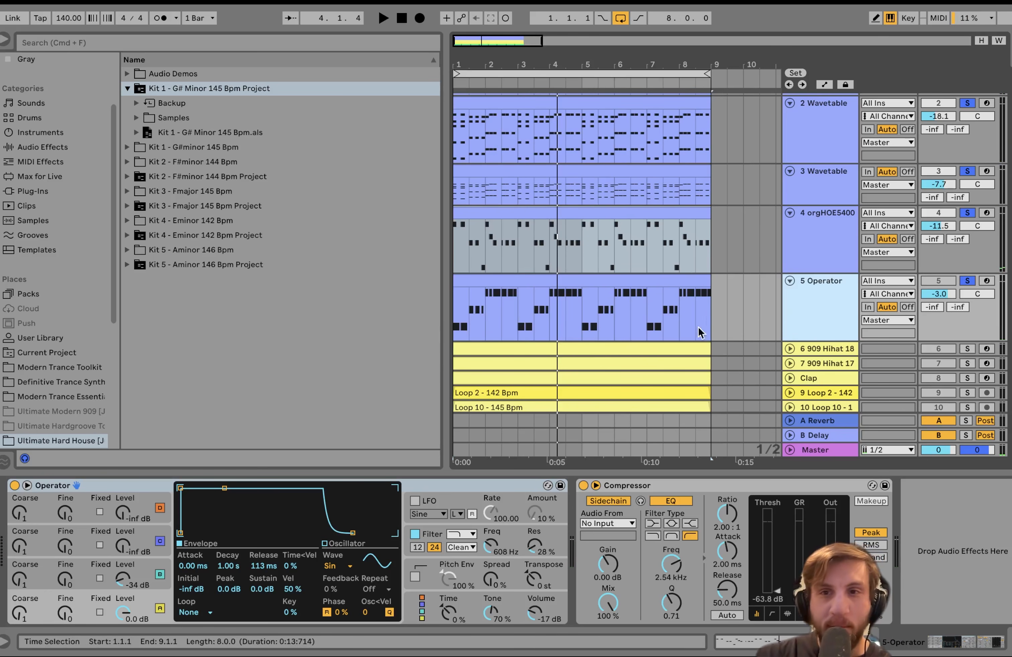
# Step: Clear the track solos, activate tracks 1 to 4, and play the arrangement
pyautogui.scroll(3, 623, 253)
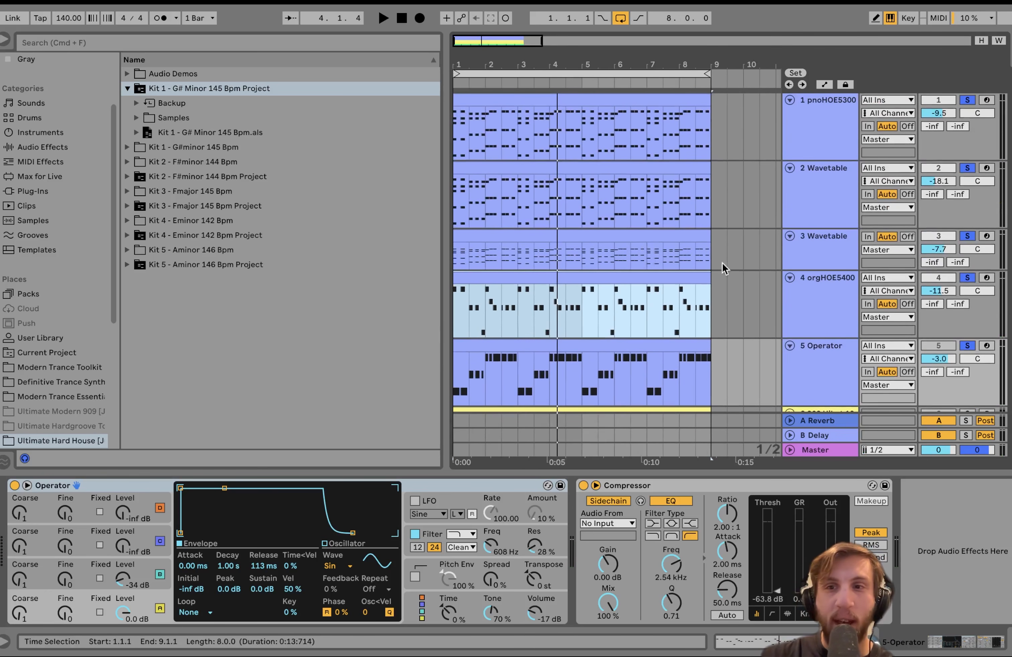
pyautogui.click(967, 346)
pyautogui.press('space')
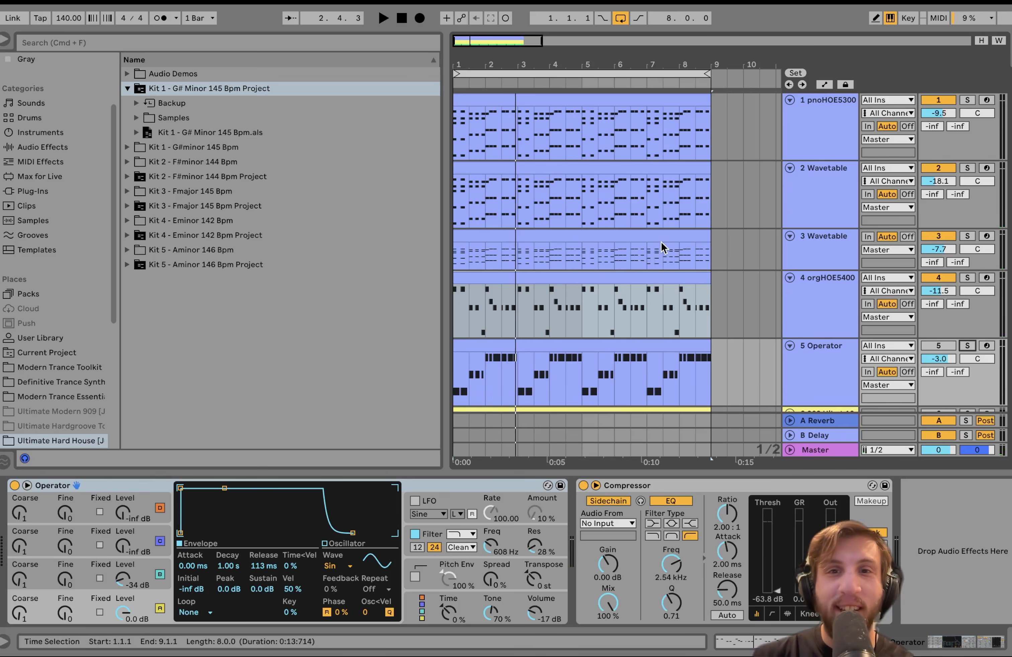
# Step: Show the track 2 Wavetable's devices and collapse the Kit 1 - G# Minor 145 Bpm Project folder in the browser
pyautogui.click(823, 218)
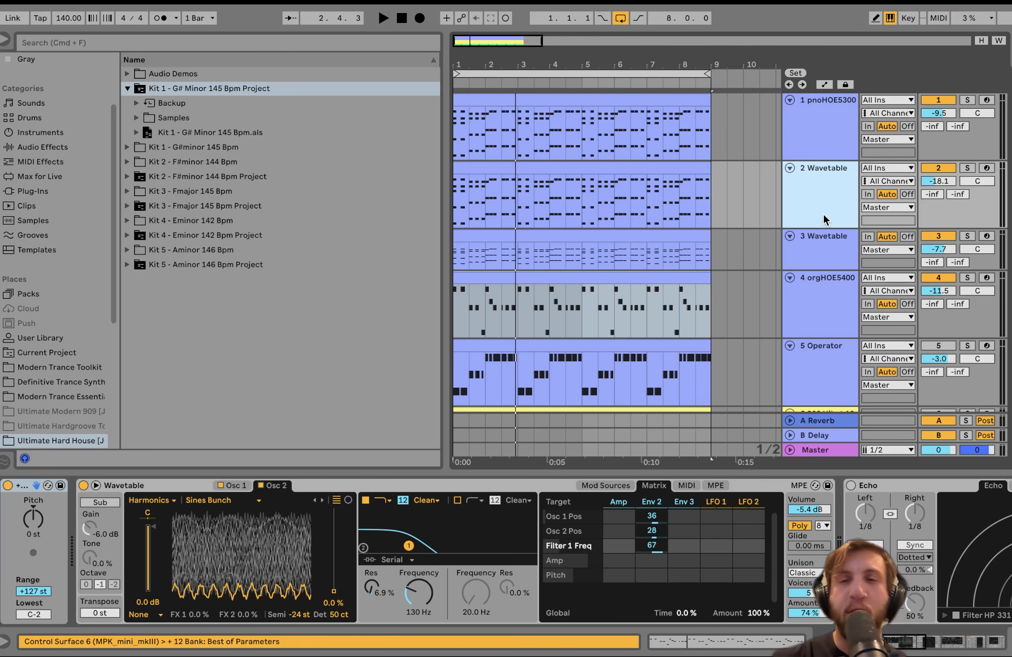
pyautogui.click(130, 88)
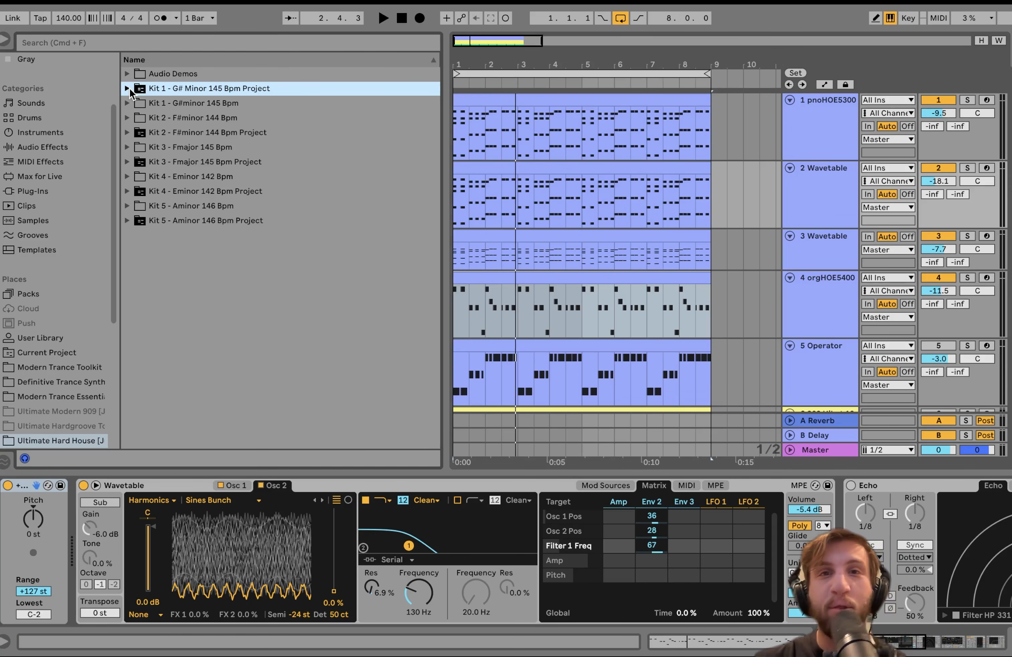